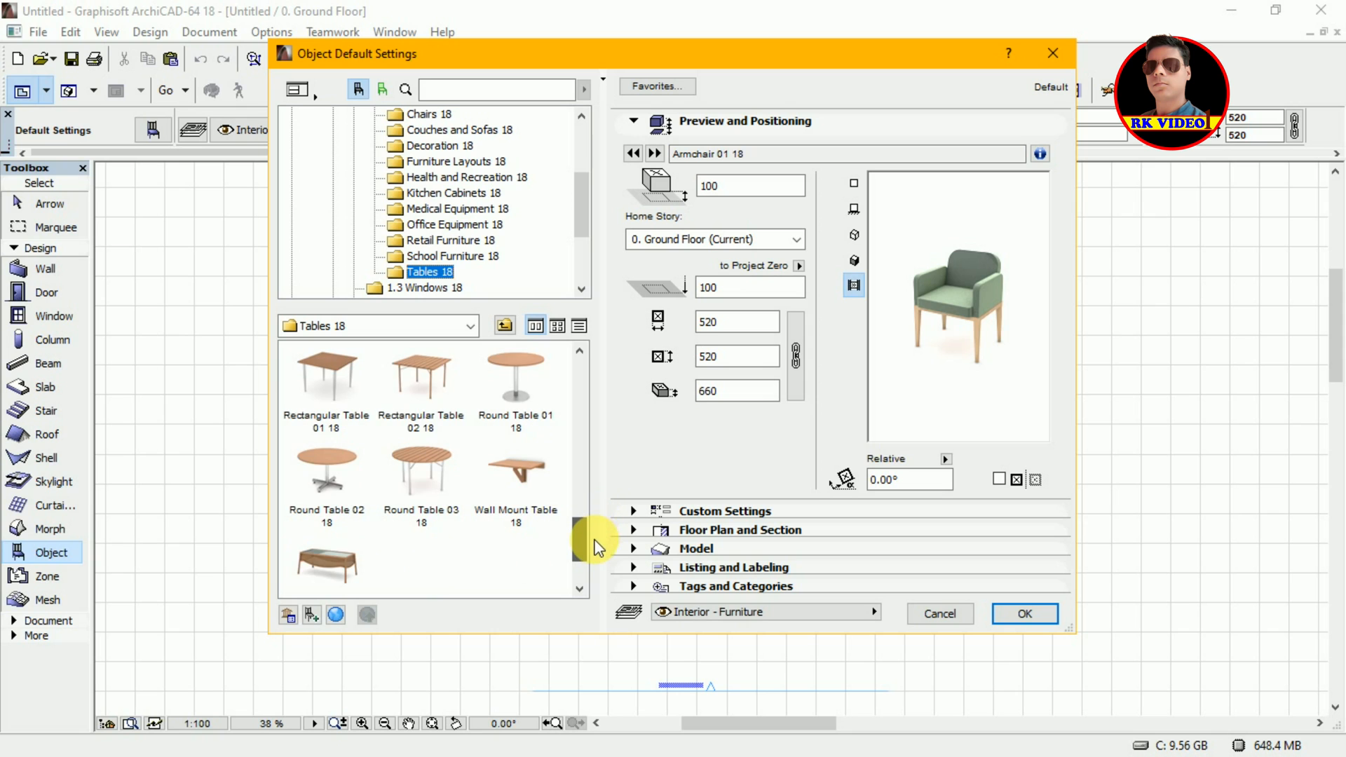
Step: Place the Wall Mount Table 18 object on the ground floor plan, inside the lower-left area between the elevation markers
left_click(527, 487)
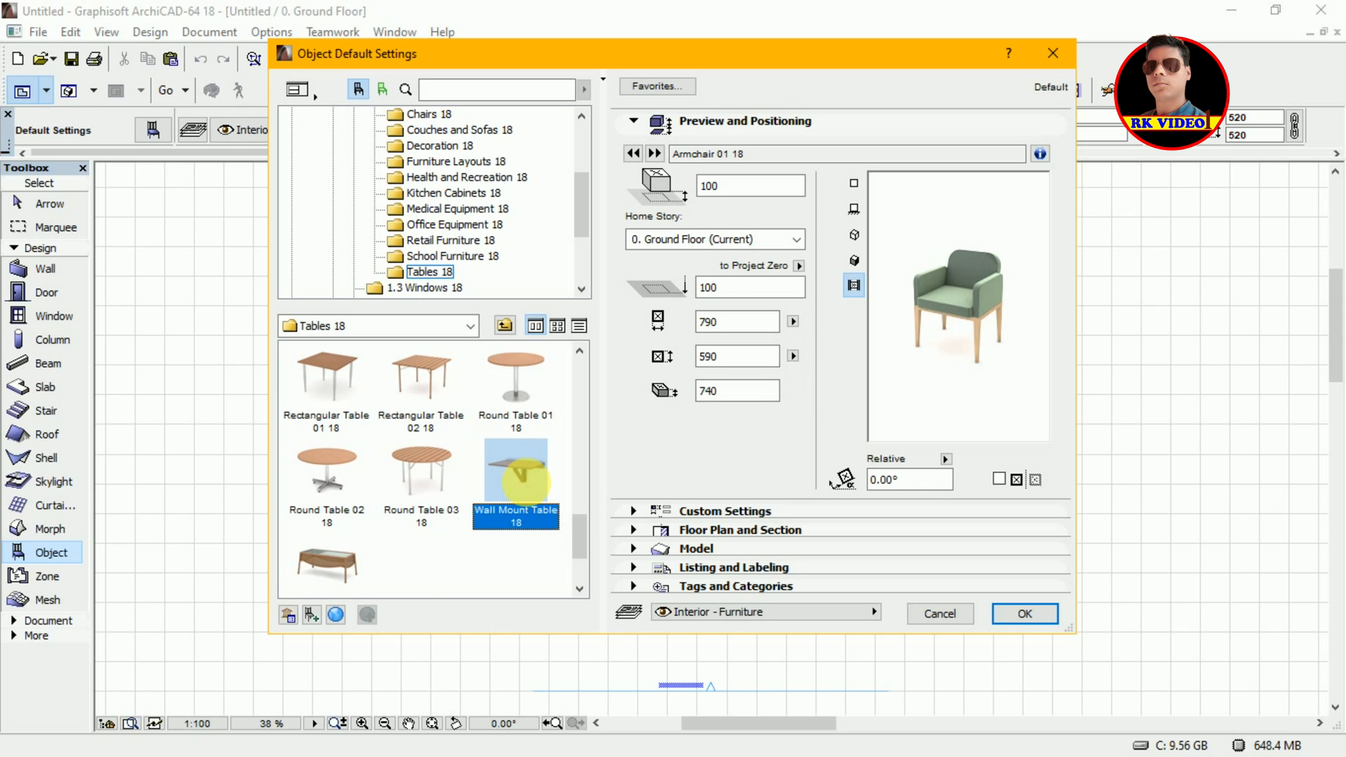
left_click(1025, 613)
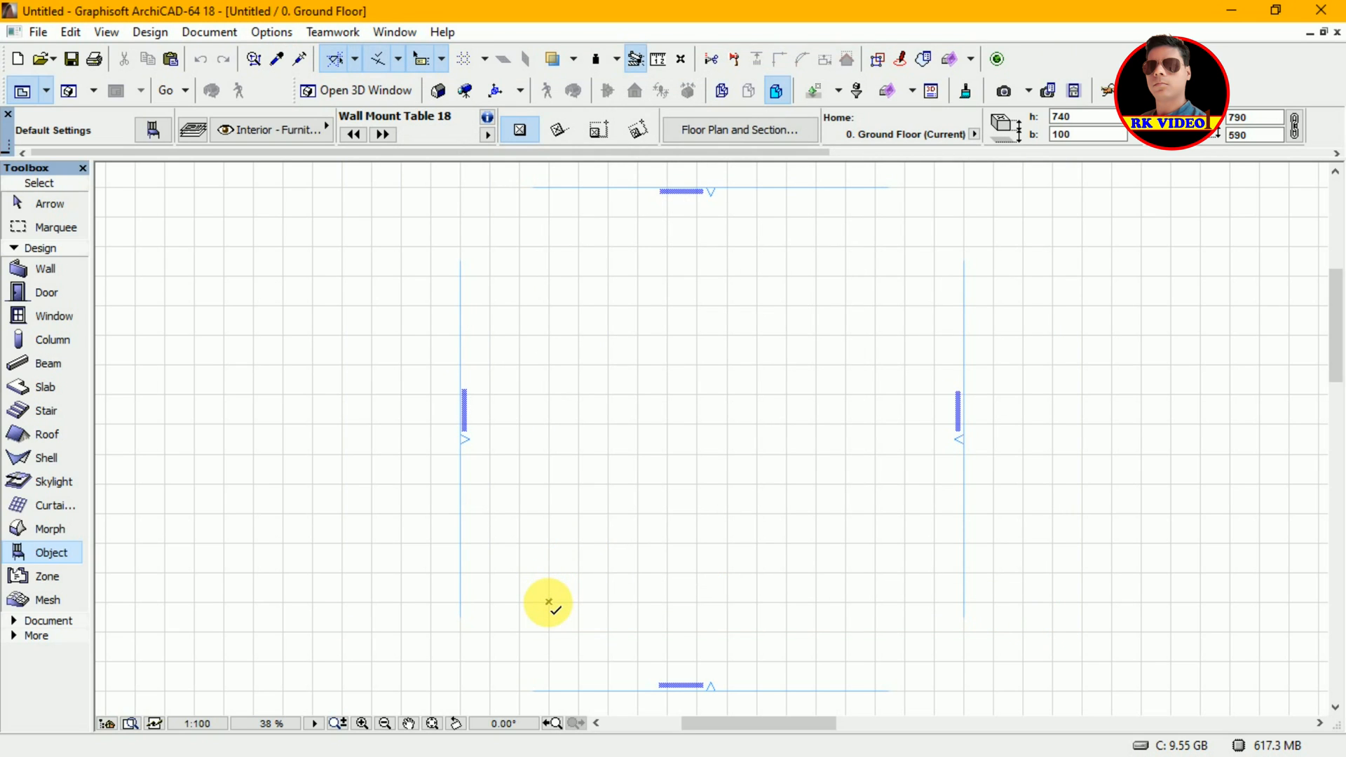
left_click(549, 601)
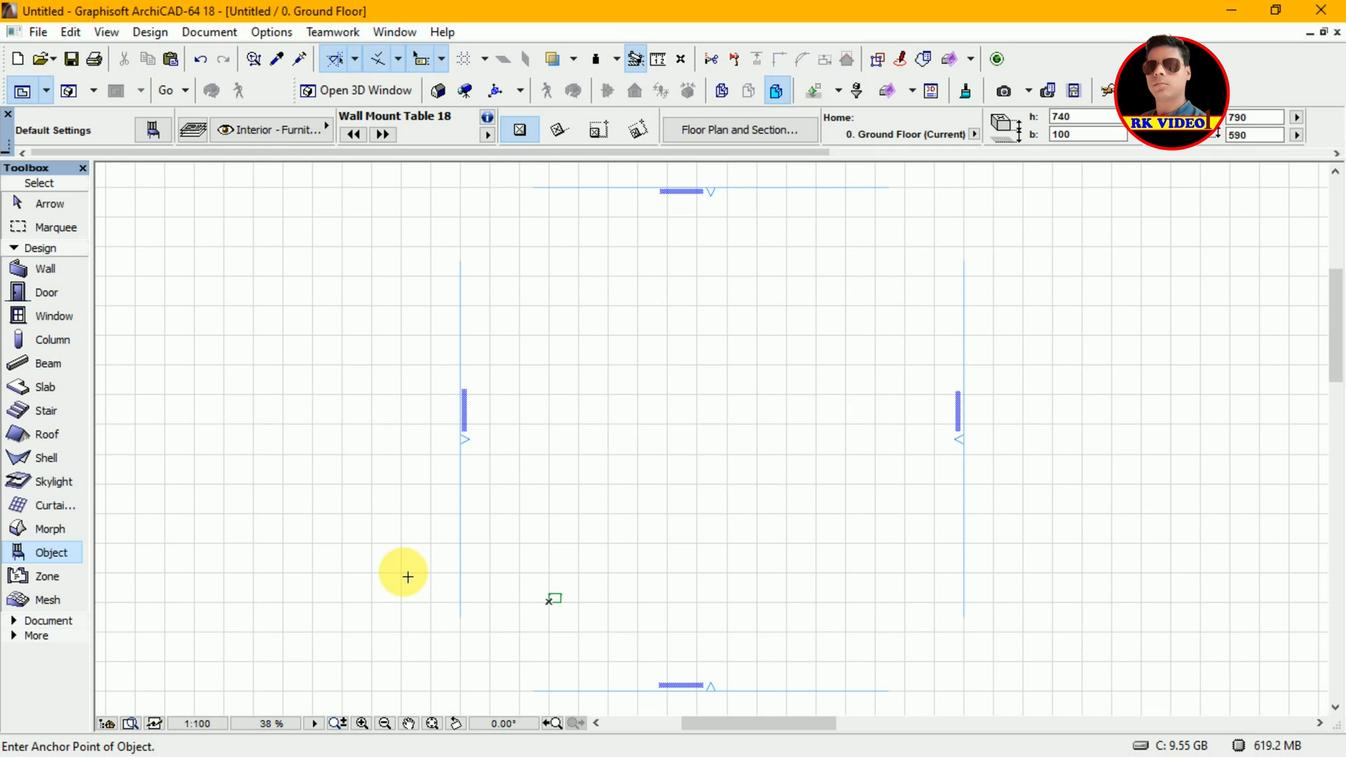
key("Escape")
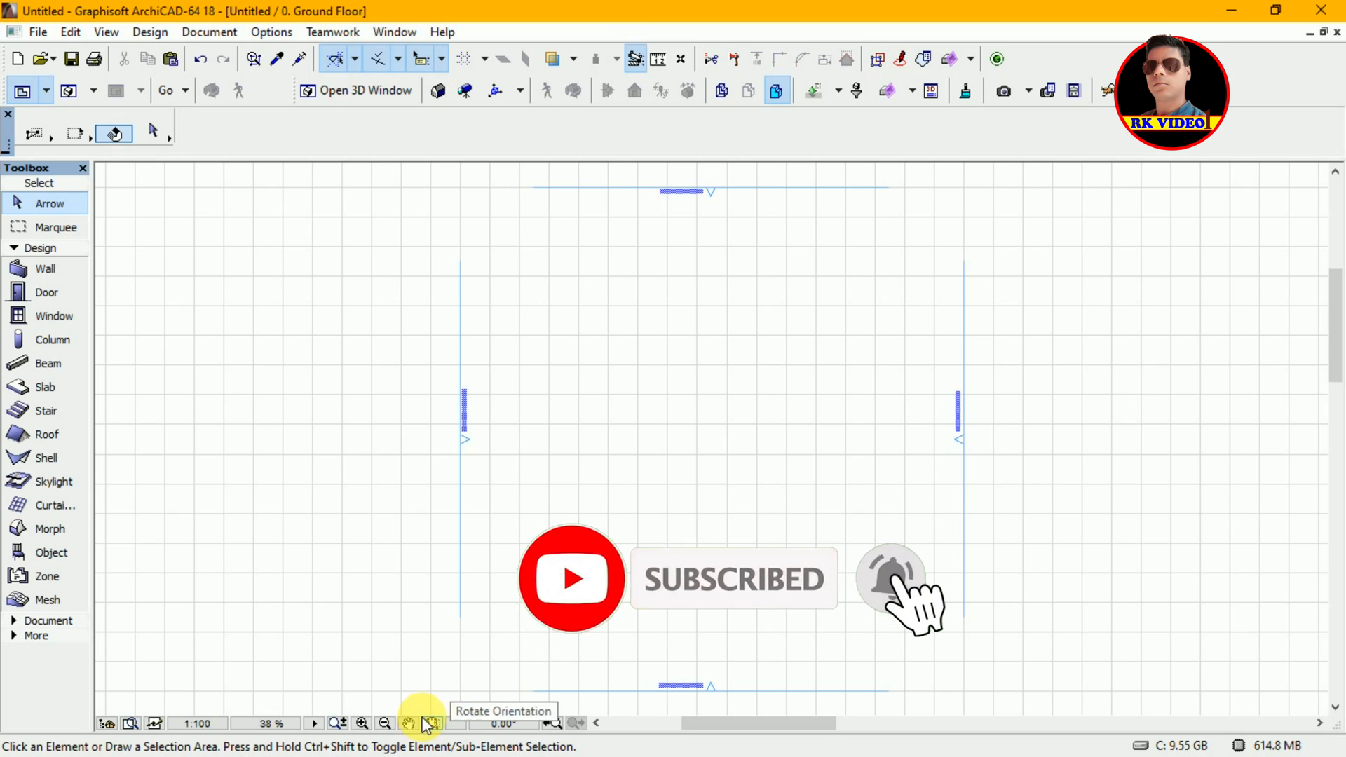
Step: Examine the placed wall mount table up close in the floor plan and in a maximized 3D view
left_click(362, 722)
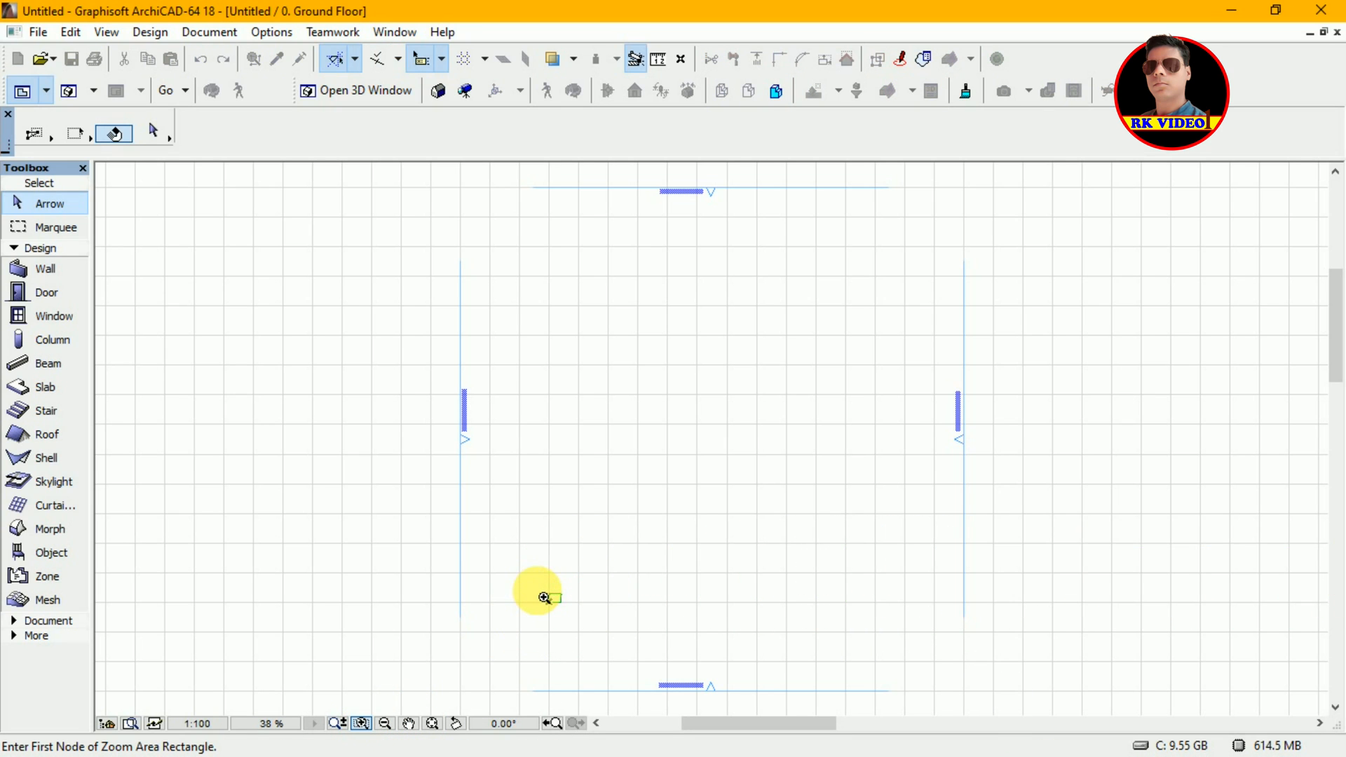
left_click(546, 597)
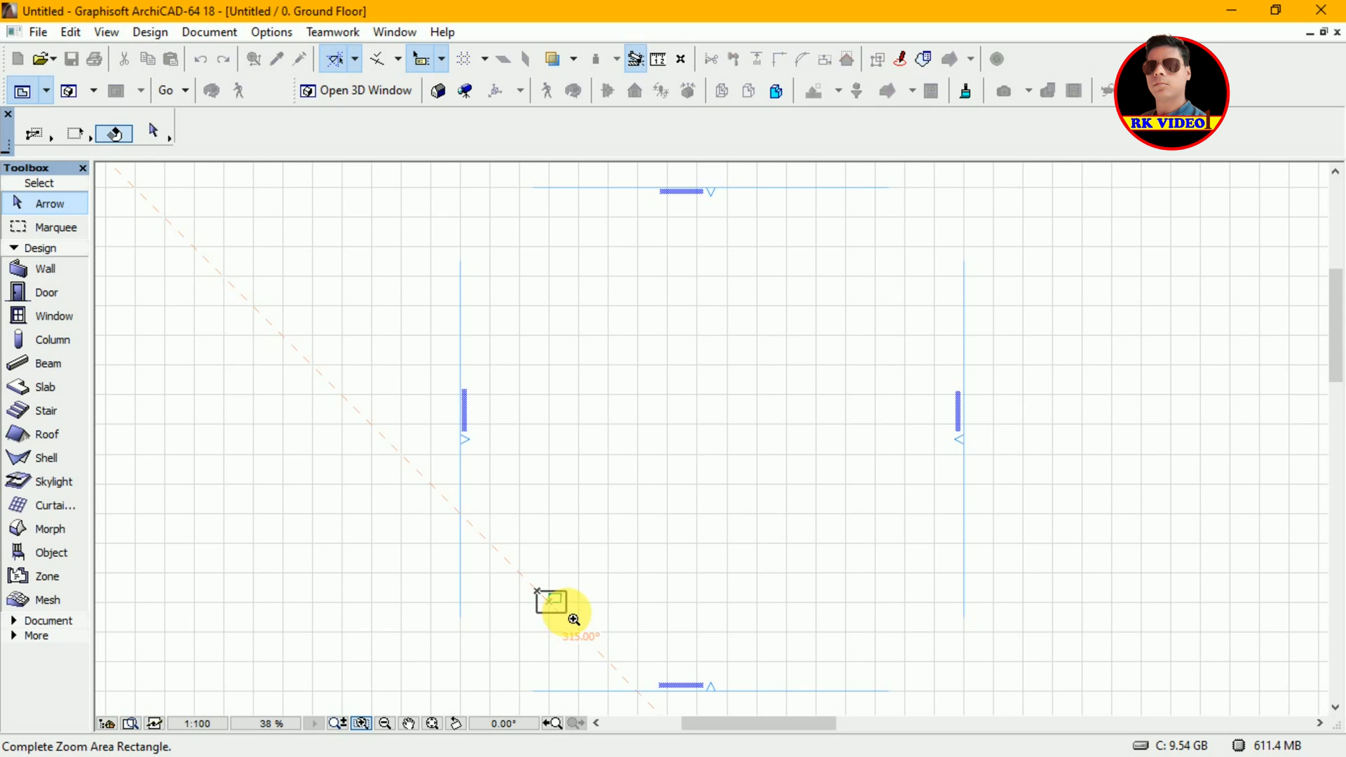
left_click(572, 617)
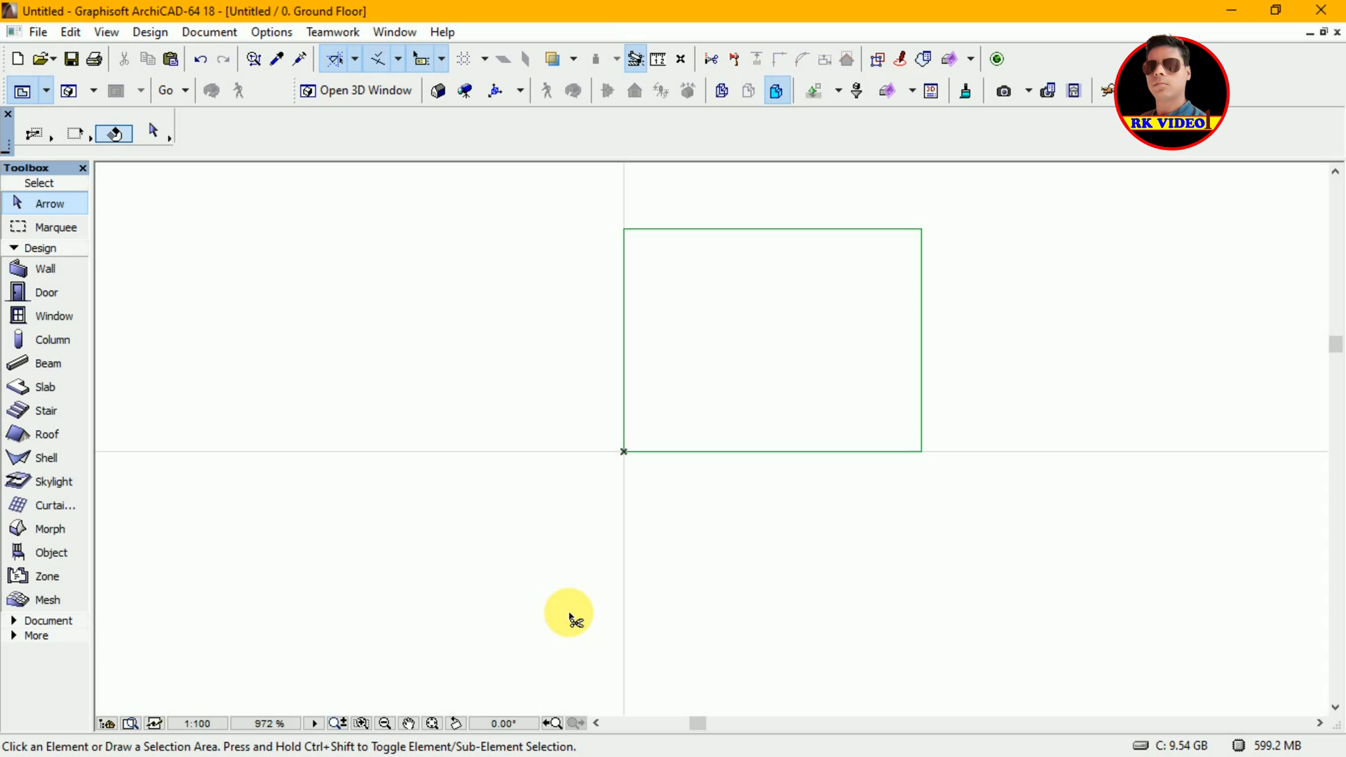
key("F3")
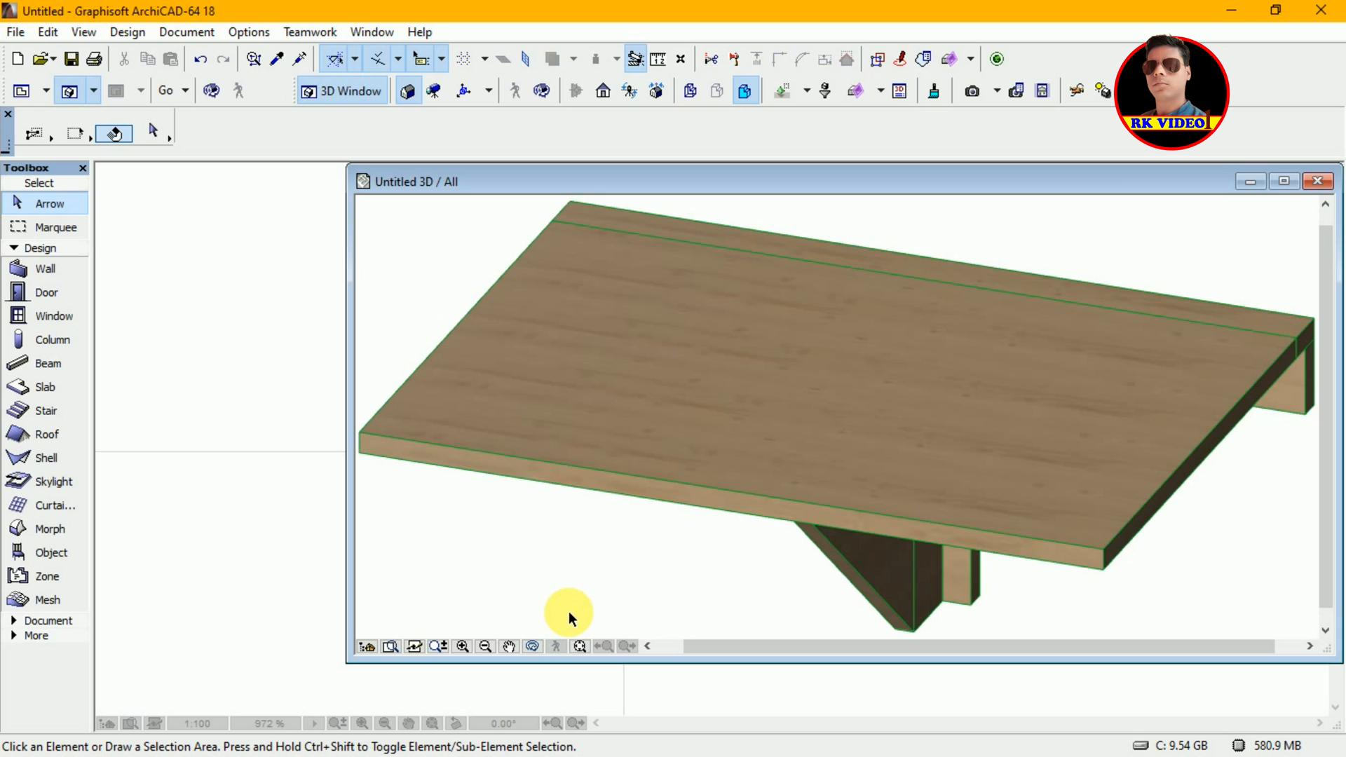
left_click(1282, 182)
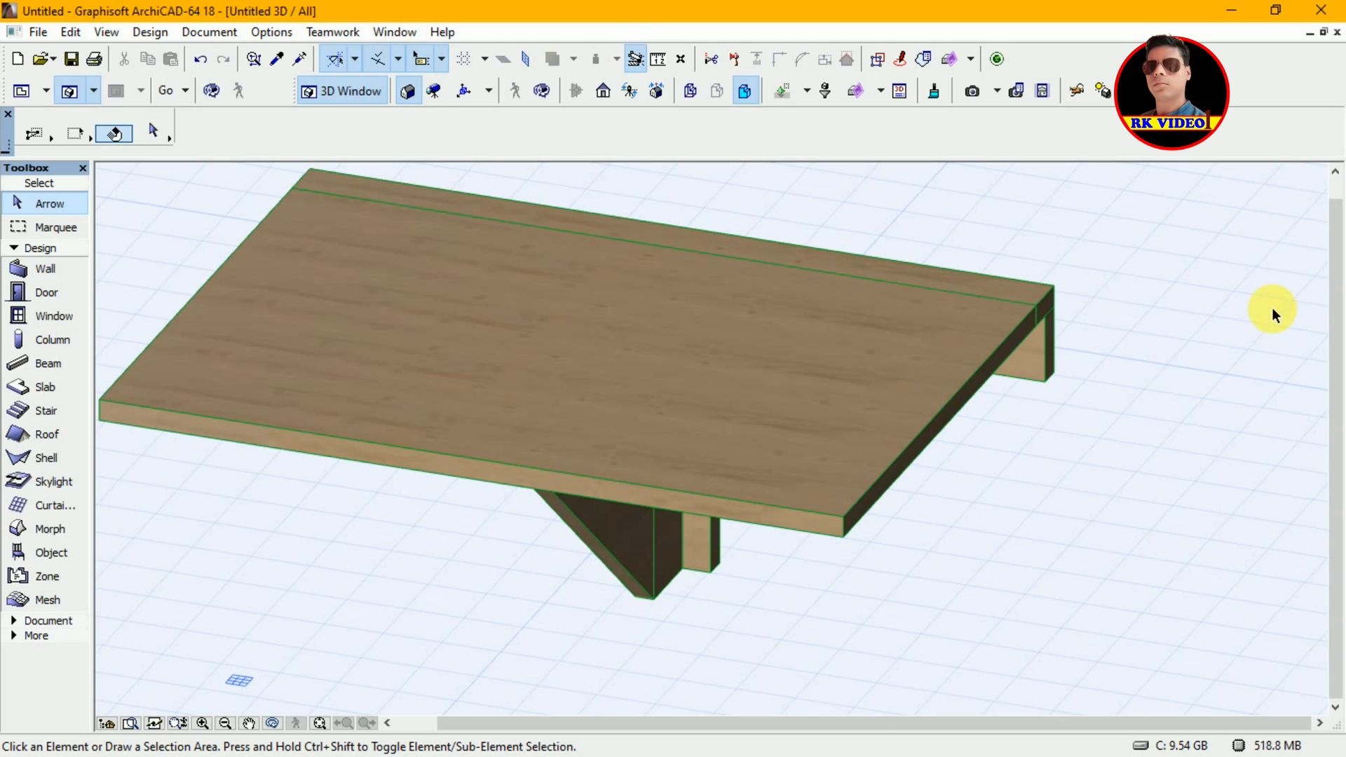
scroll(1263, 309, "down", 3)
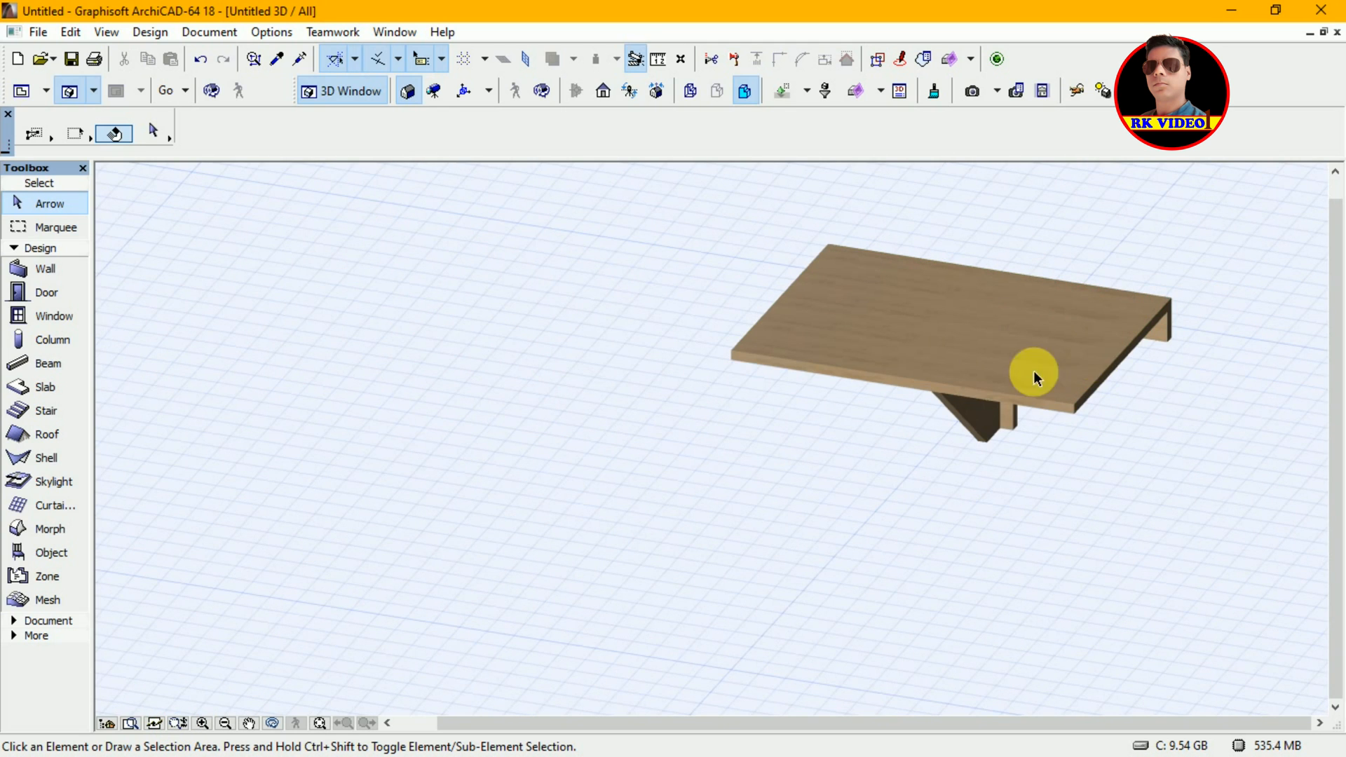
scroll(931, 414, "down", 3)
scroll(1070, 381, "up", 1)
scroll(1075, 380, "up", 4)
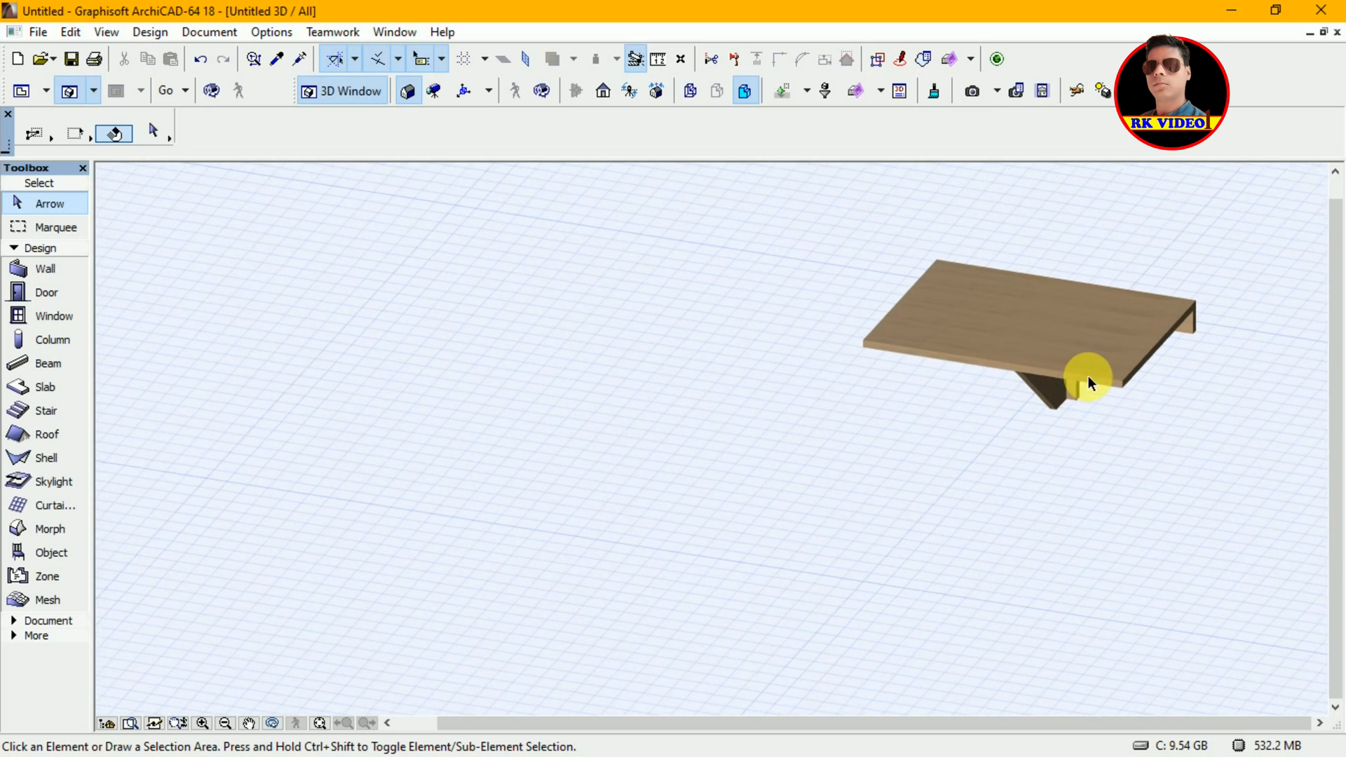
scroll(1197, 364, "up", 4)
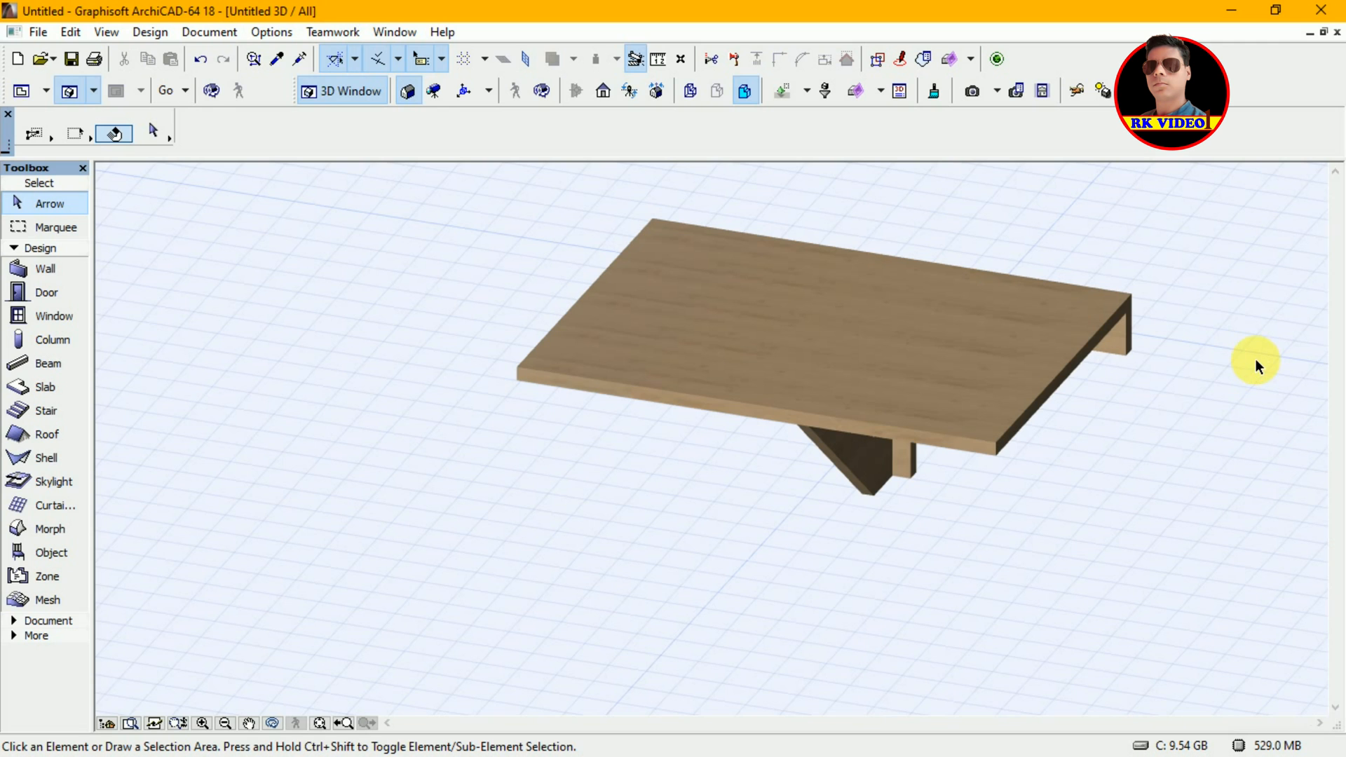
left_click(1255, 359)
left_click(642, 535)
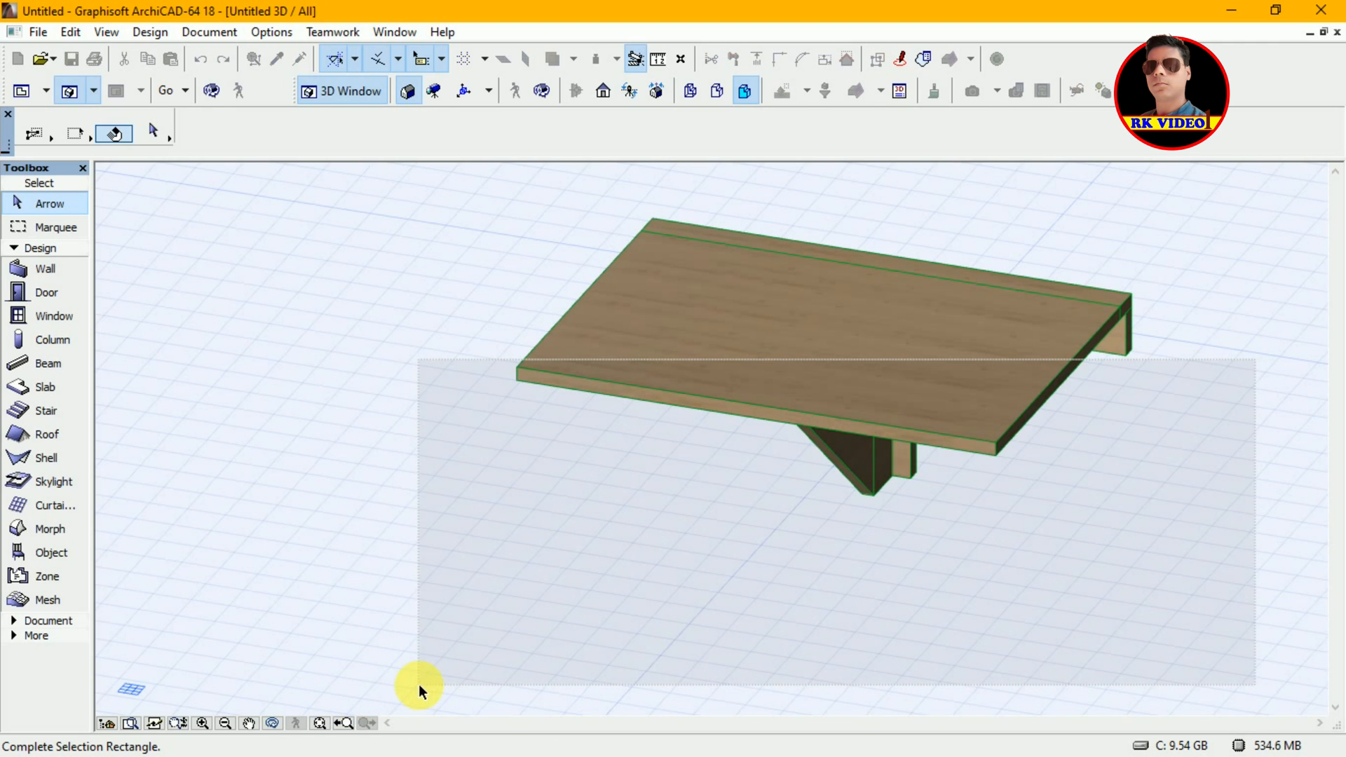
left_click(418, 684)
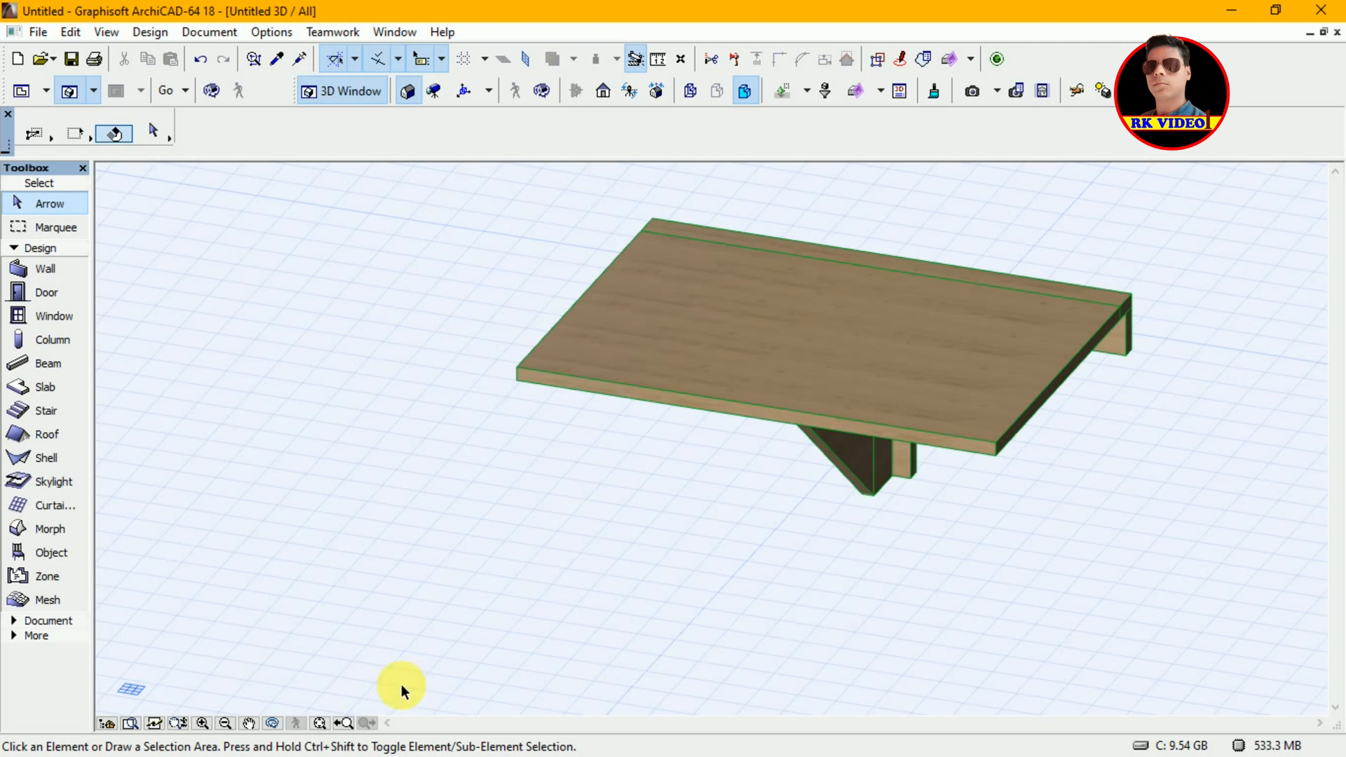
left_click(249, 723)
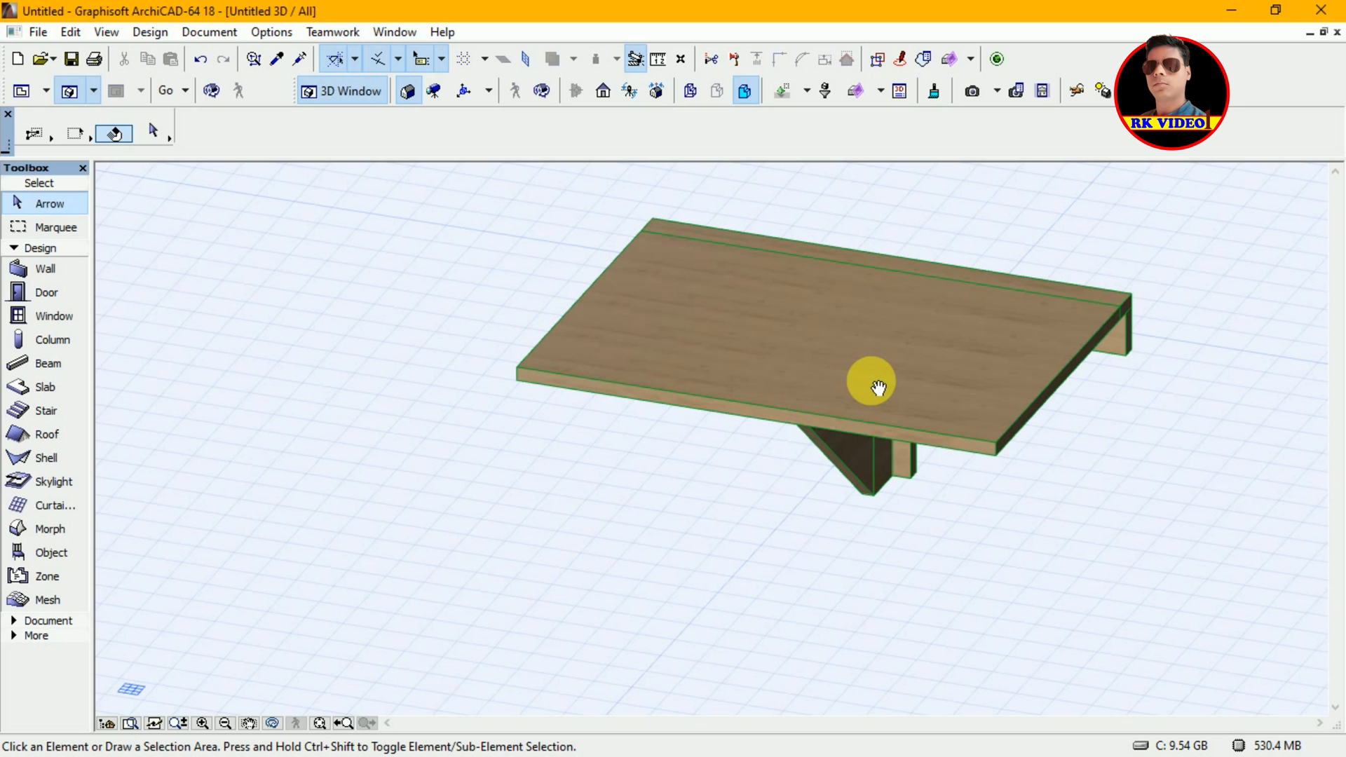
left_click_drag(878, 387, 694, 465)
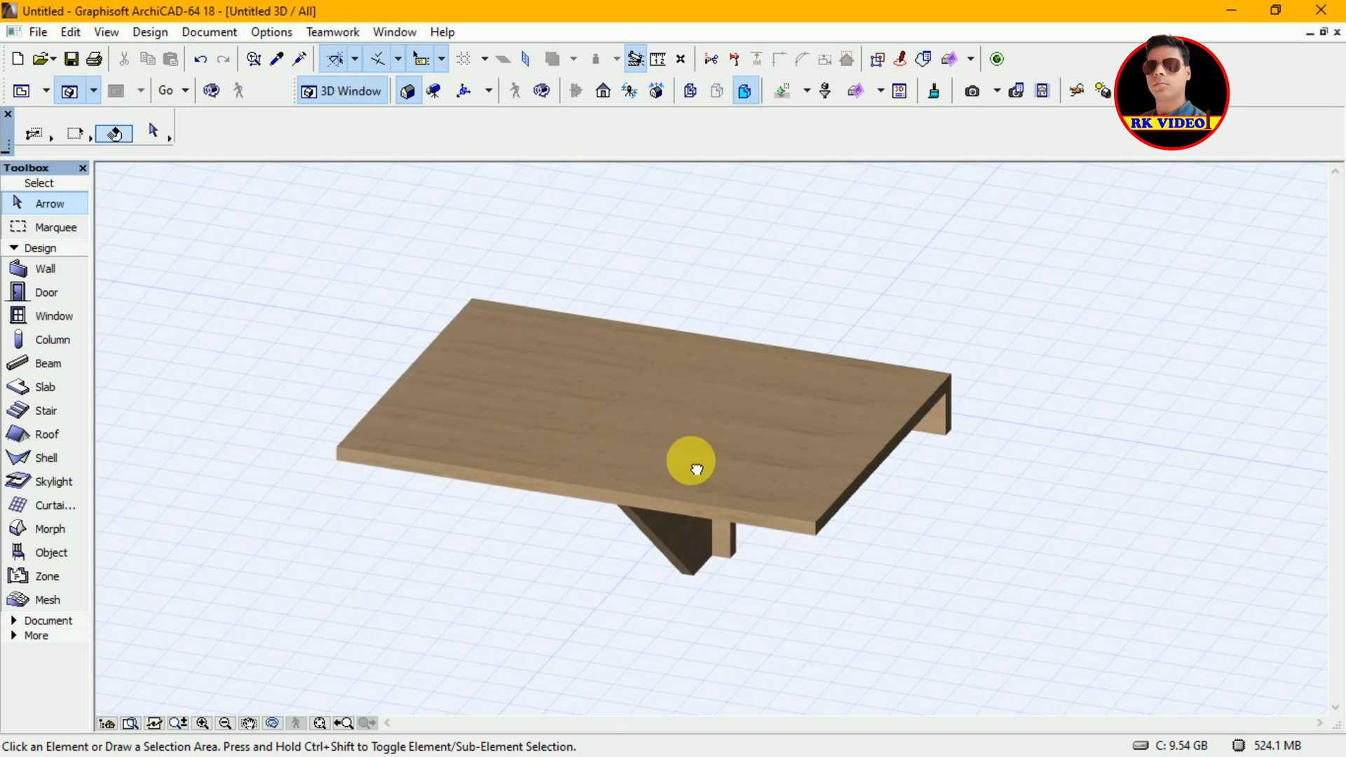
Step: Convert the wall mount table in the ground floor plan to a morph
key("F2")
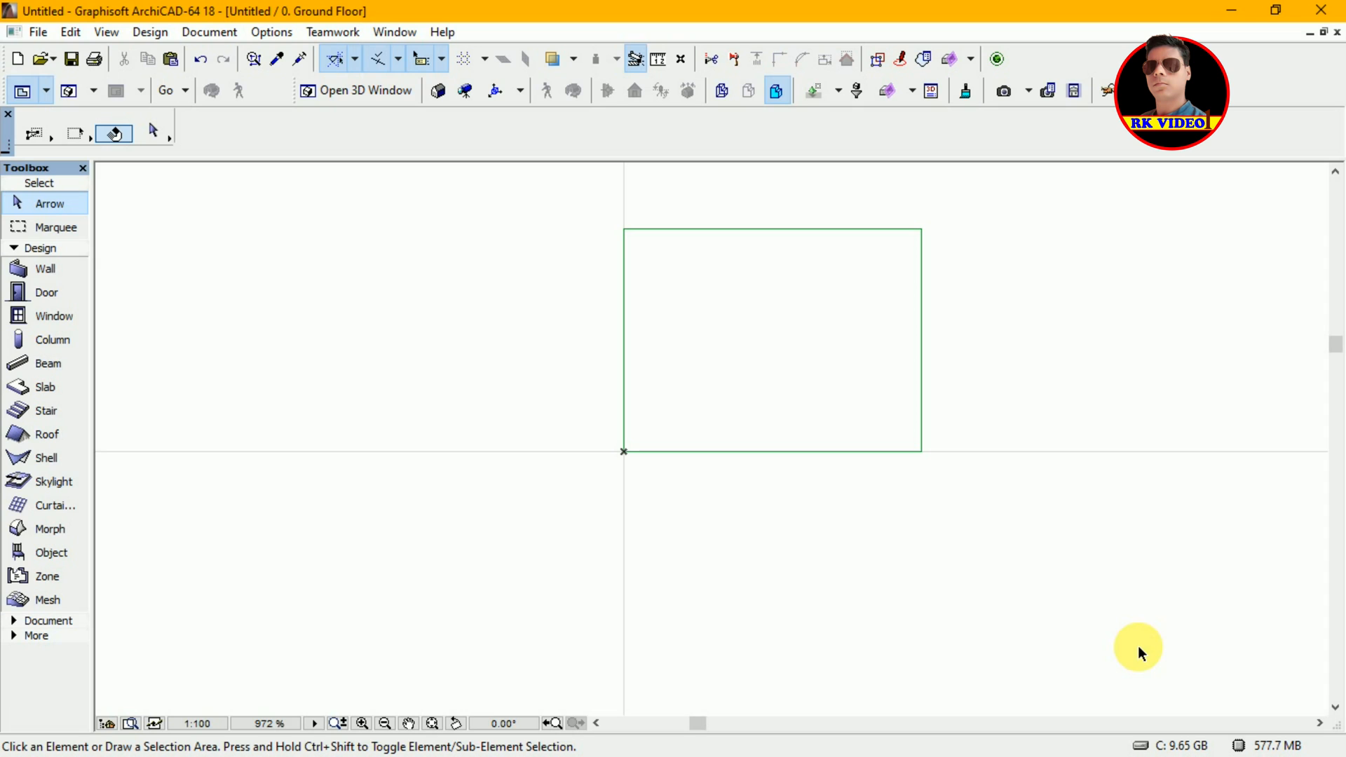
left_click(924, 407)
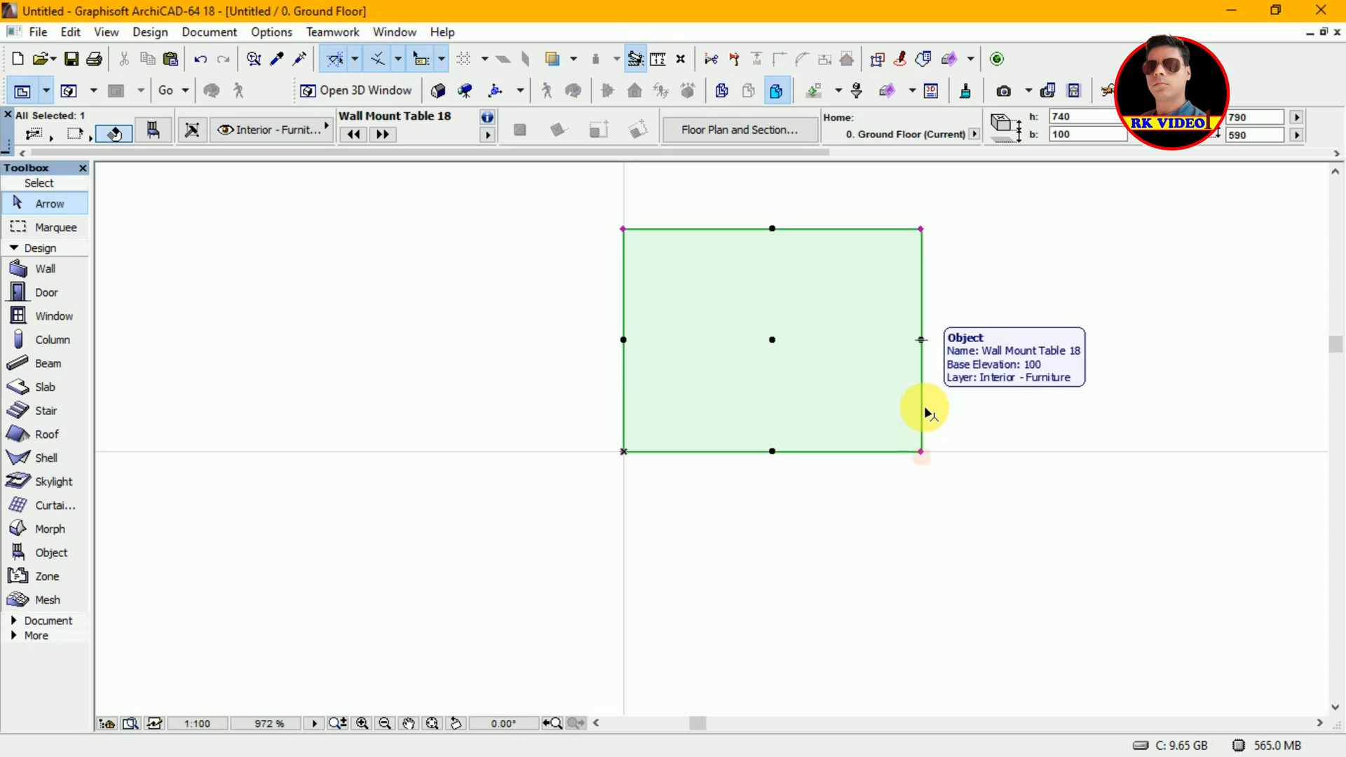
right_click(774, 412)
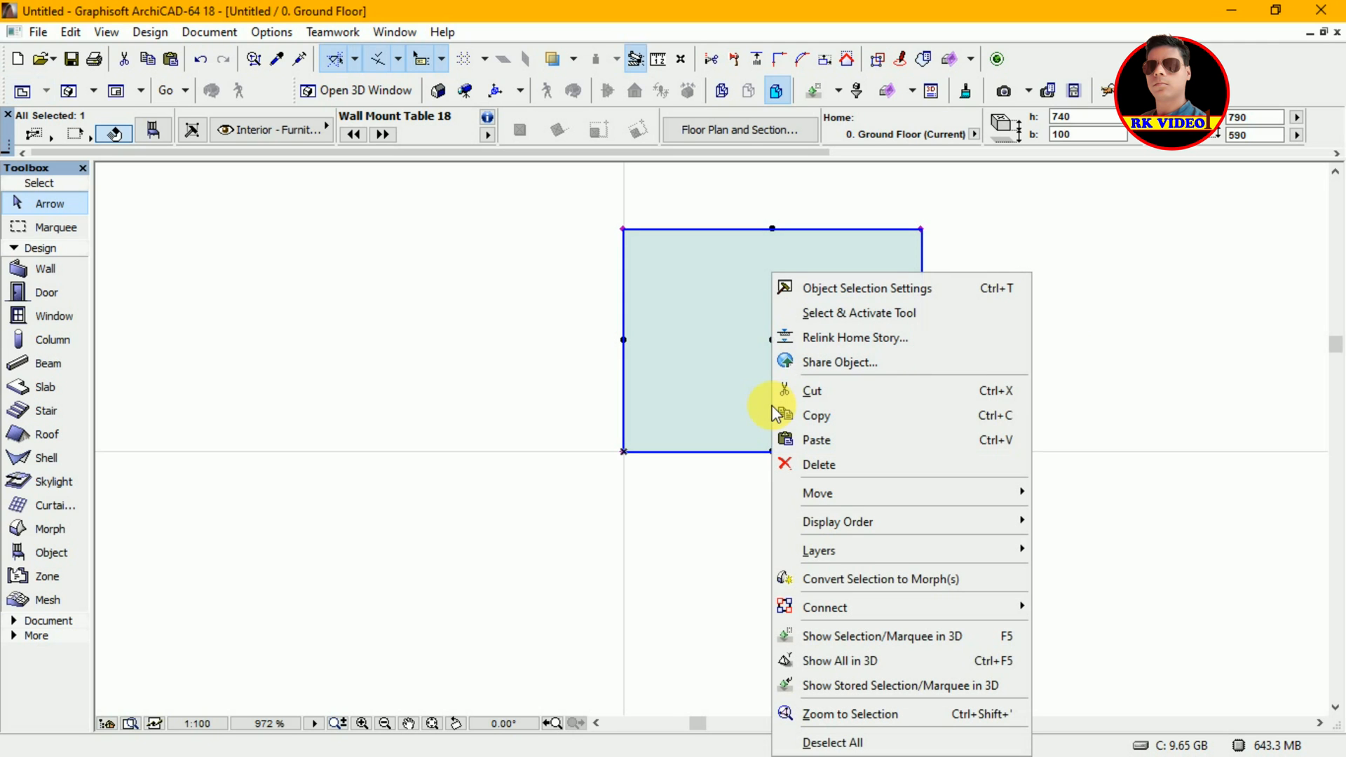
left_click(828, 579)
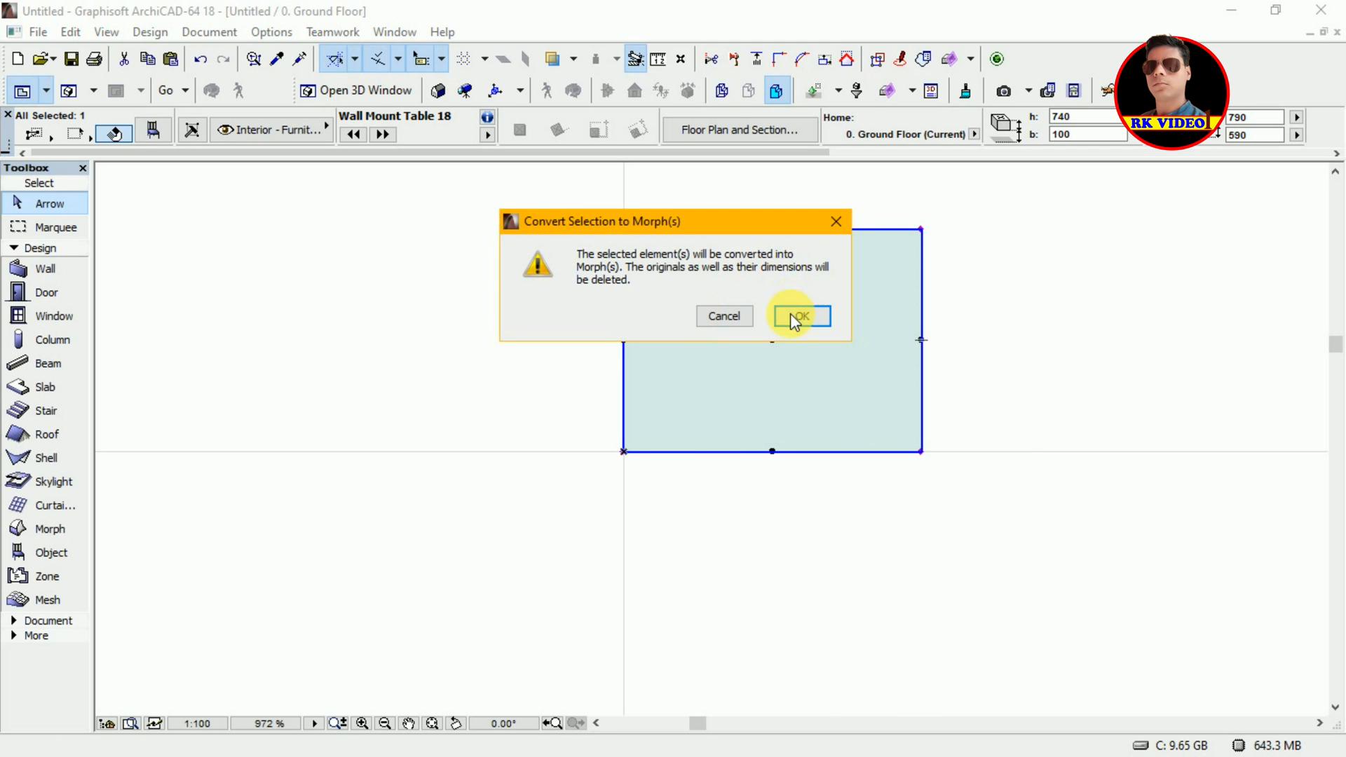
left_click(794, 318)
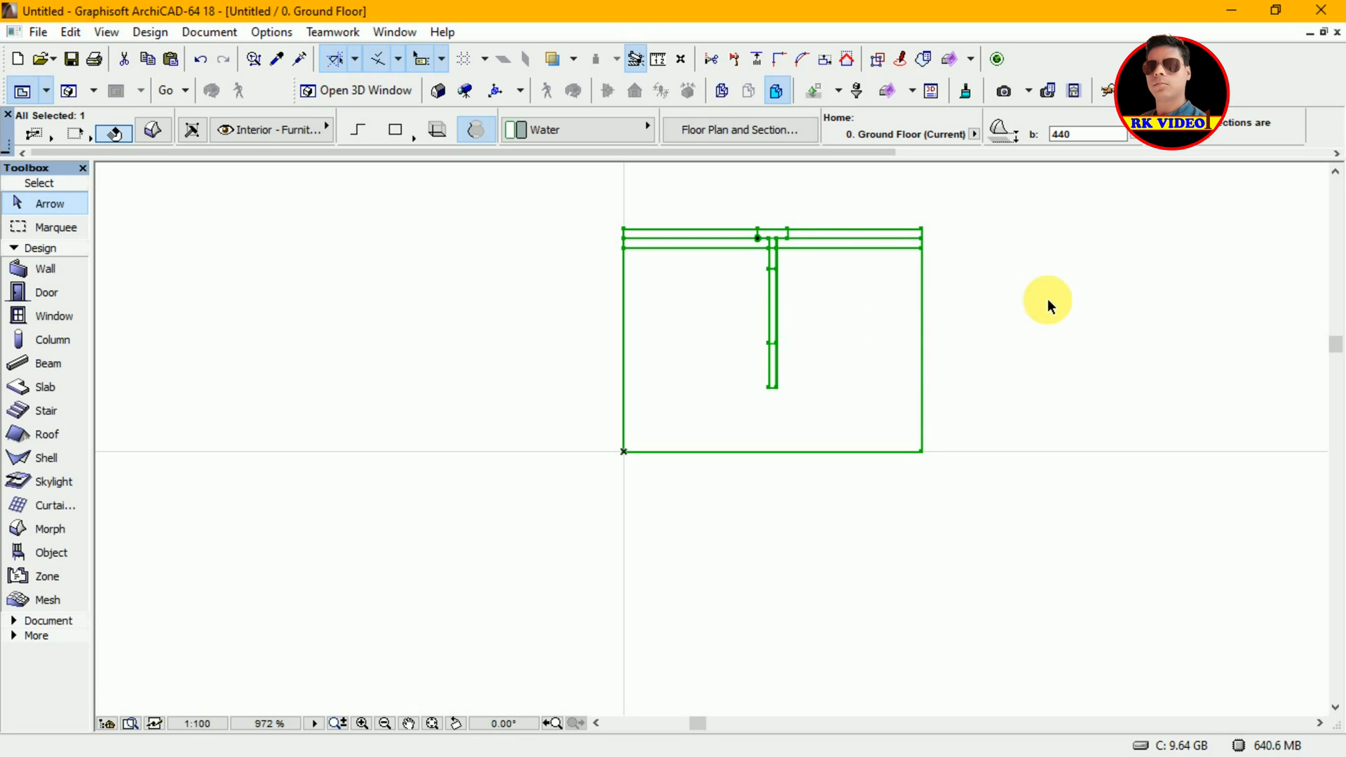
Step: Suspend groups and override the table morph's surface with the walnut wood material "Wood - Walnut Ve..."
left_click(879, 60)
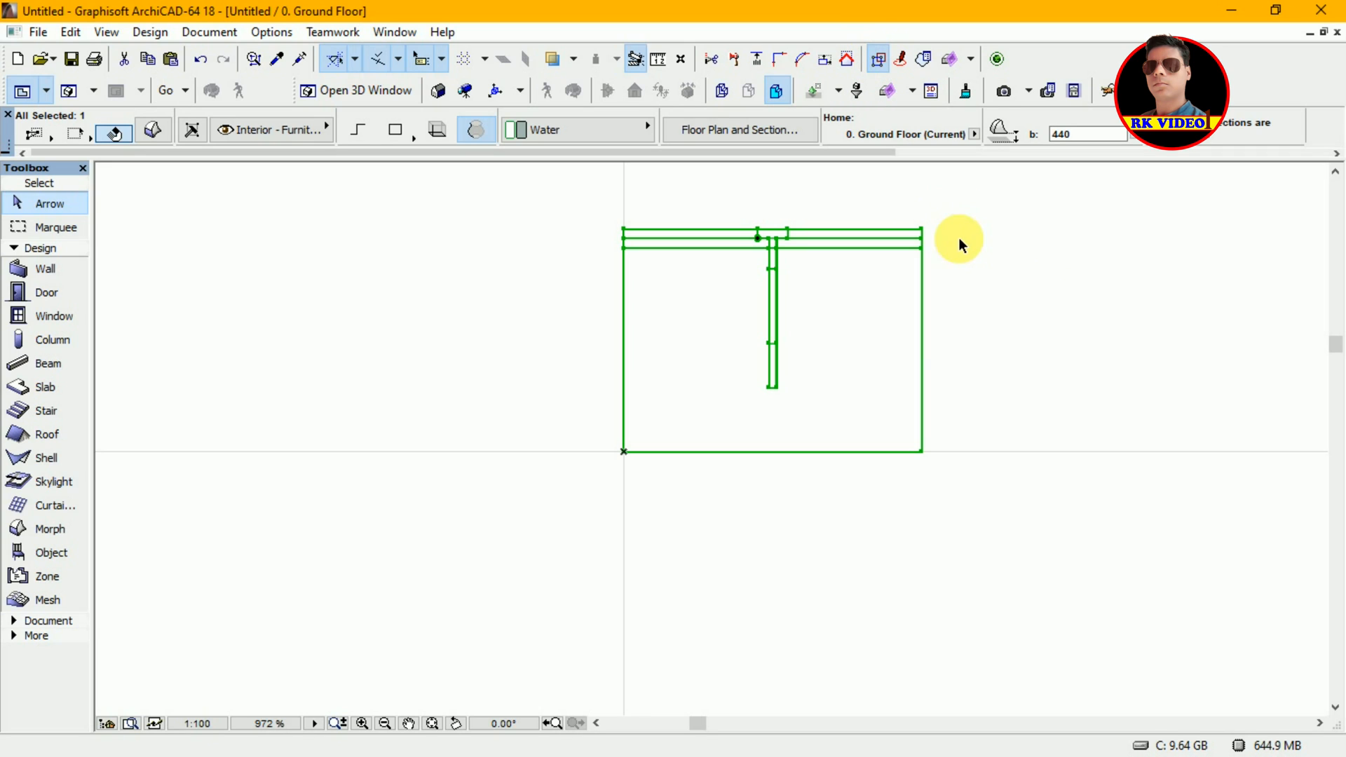
key("Delete")
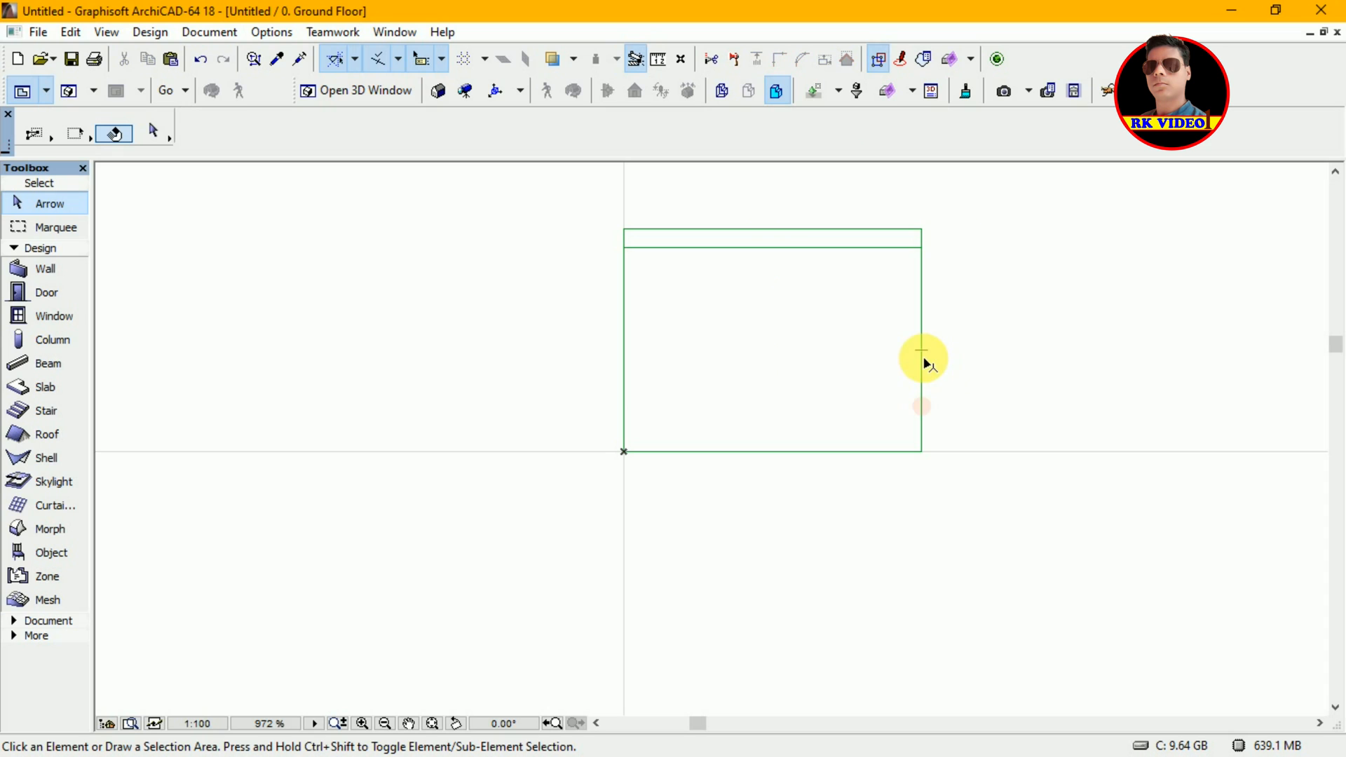
left_click(924, 360)
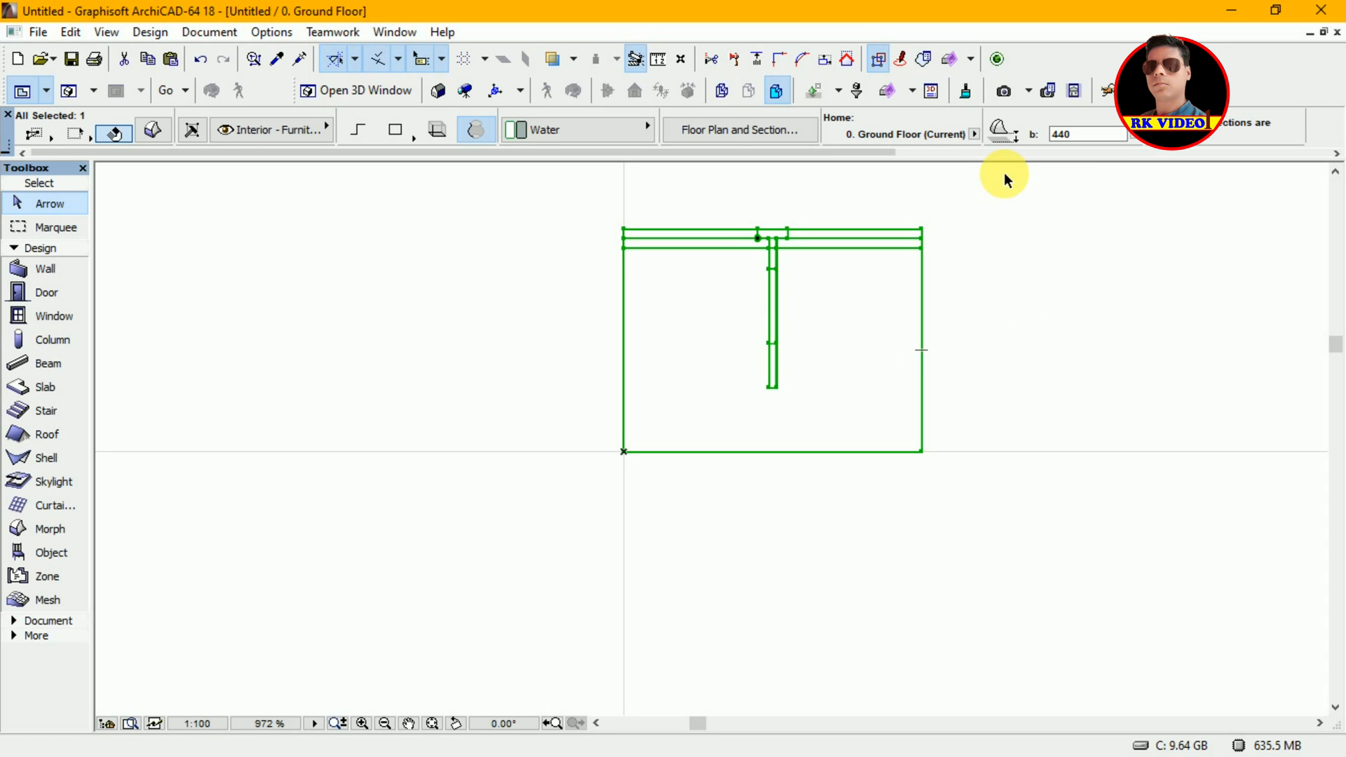
left_click(152, 131)
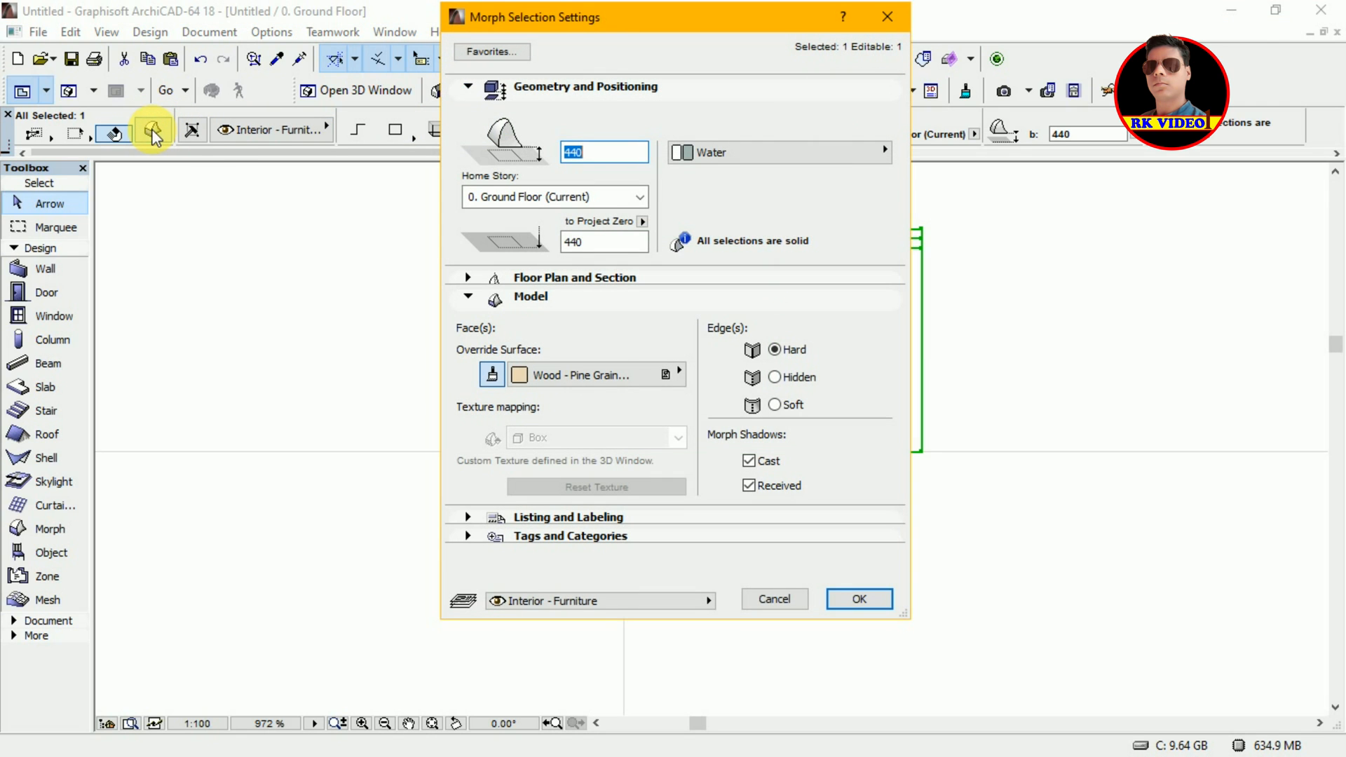
left_click(648, 374)
left_click(961, 233)
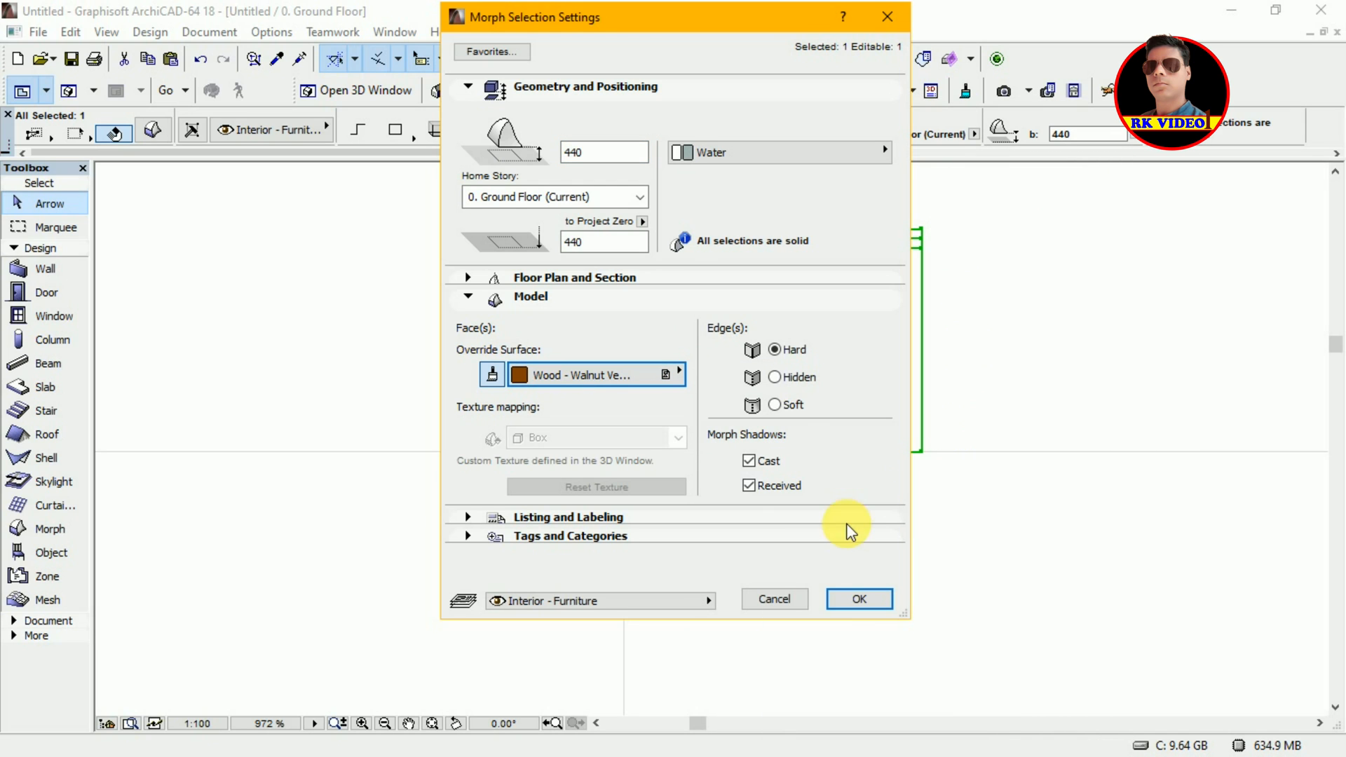
left_click(842, 600)
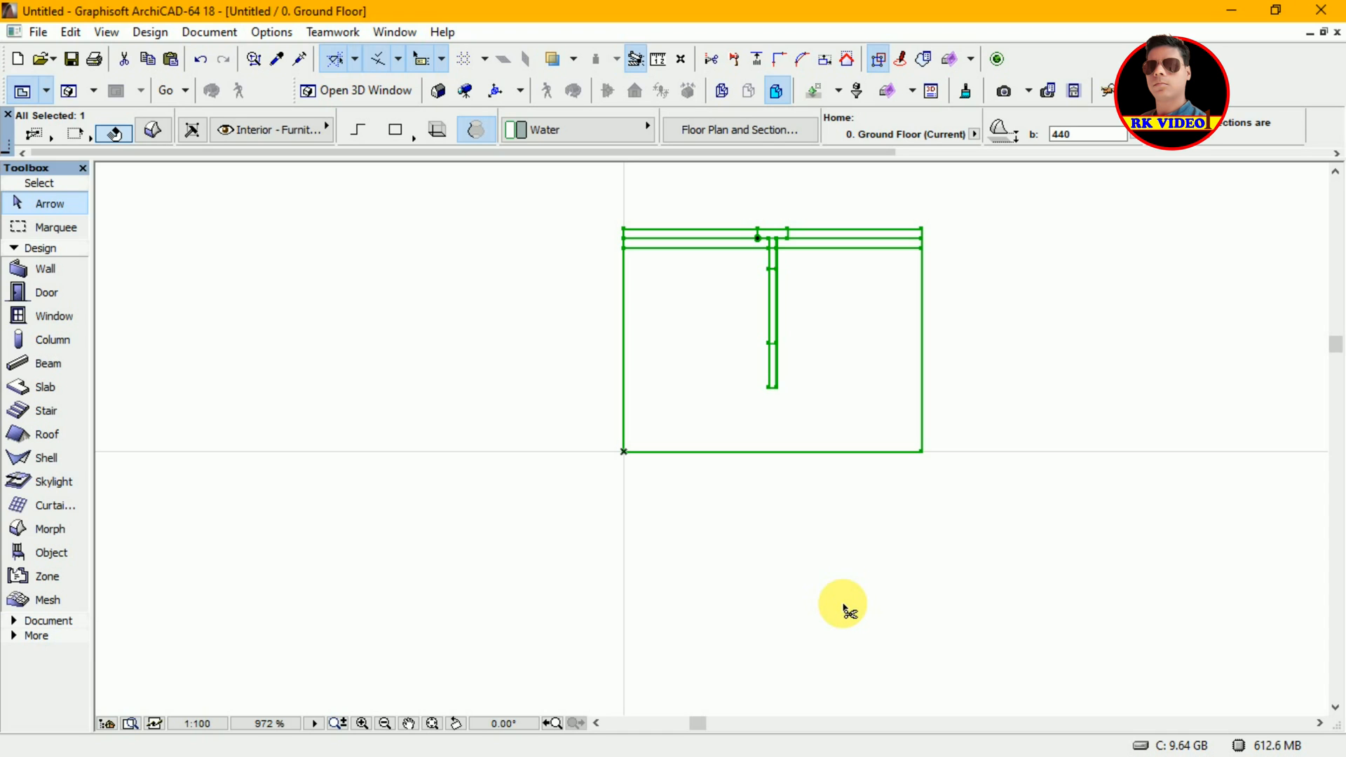
Step: Show the whole model in 3D and render a picture of the walnut table
key("ctrl+F5")
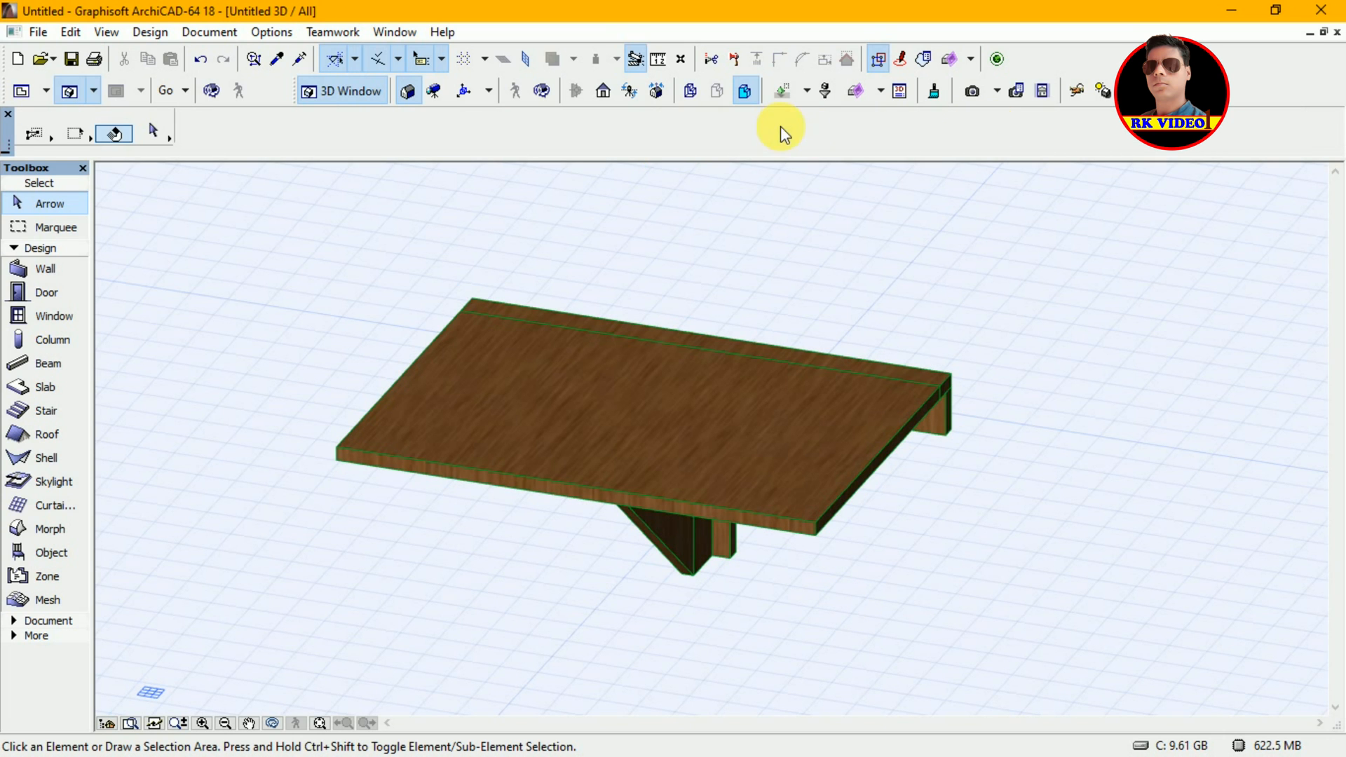
left_click(990, 91)
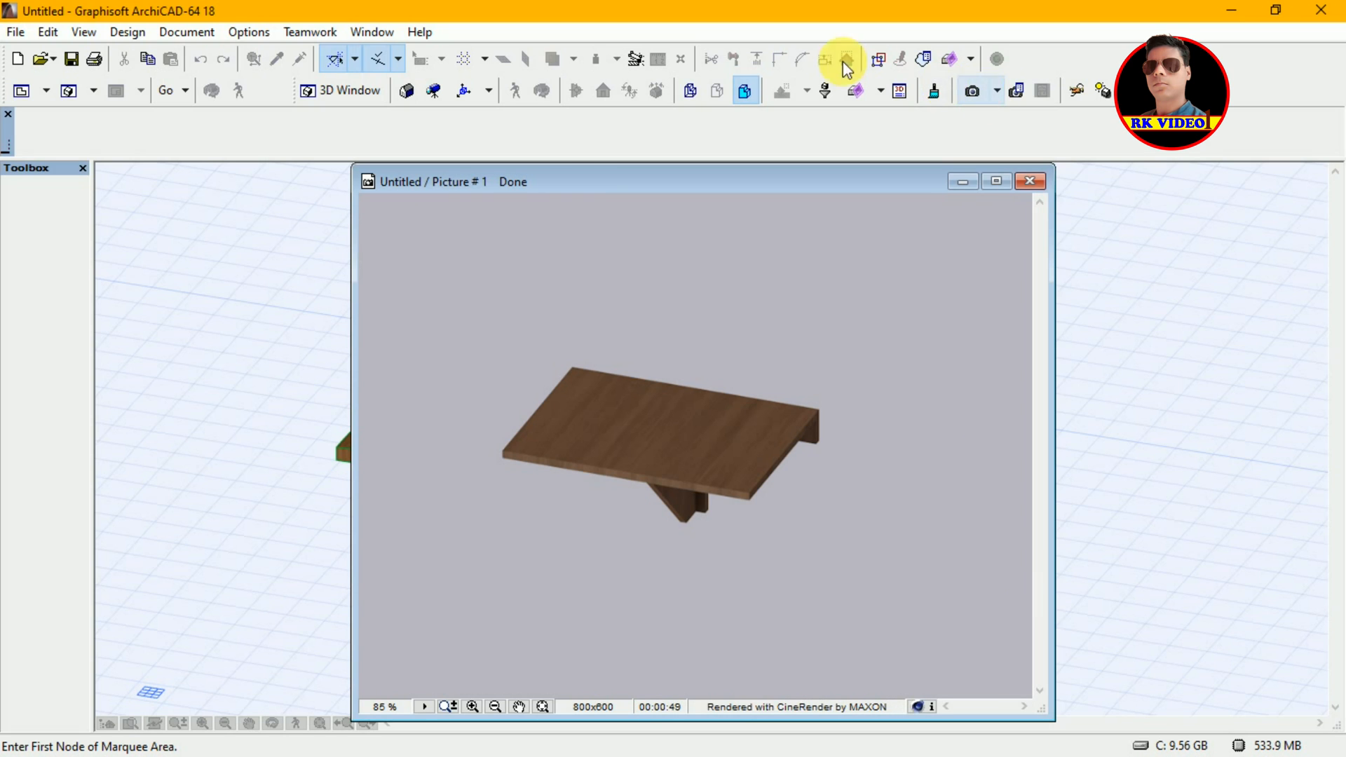
Step: Save the rendered picture to the Desktop as a JPEG named "wall tale", close it and return to the floor plan
right_click(513, 472)
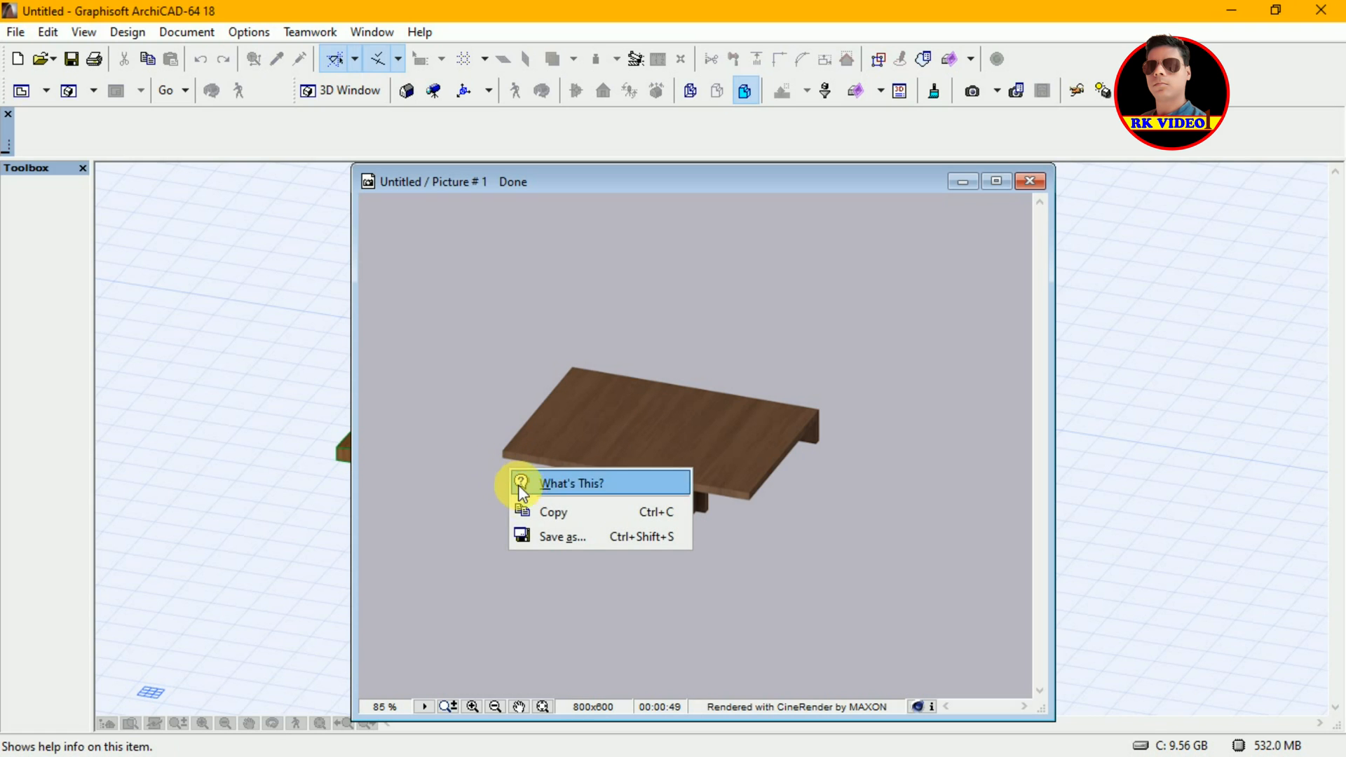
left_click(543, 535)
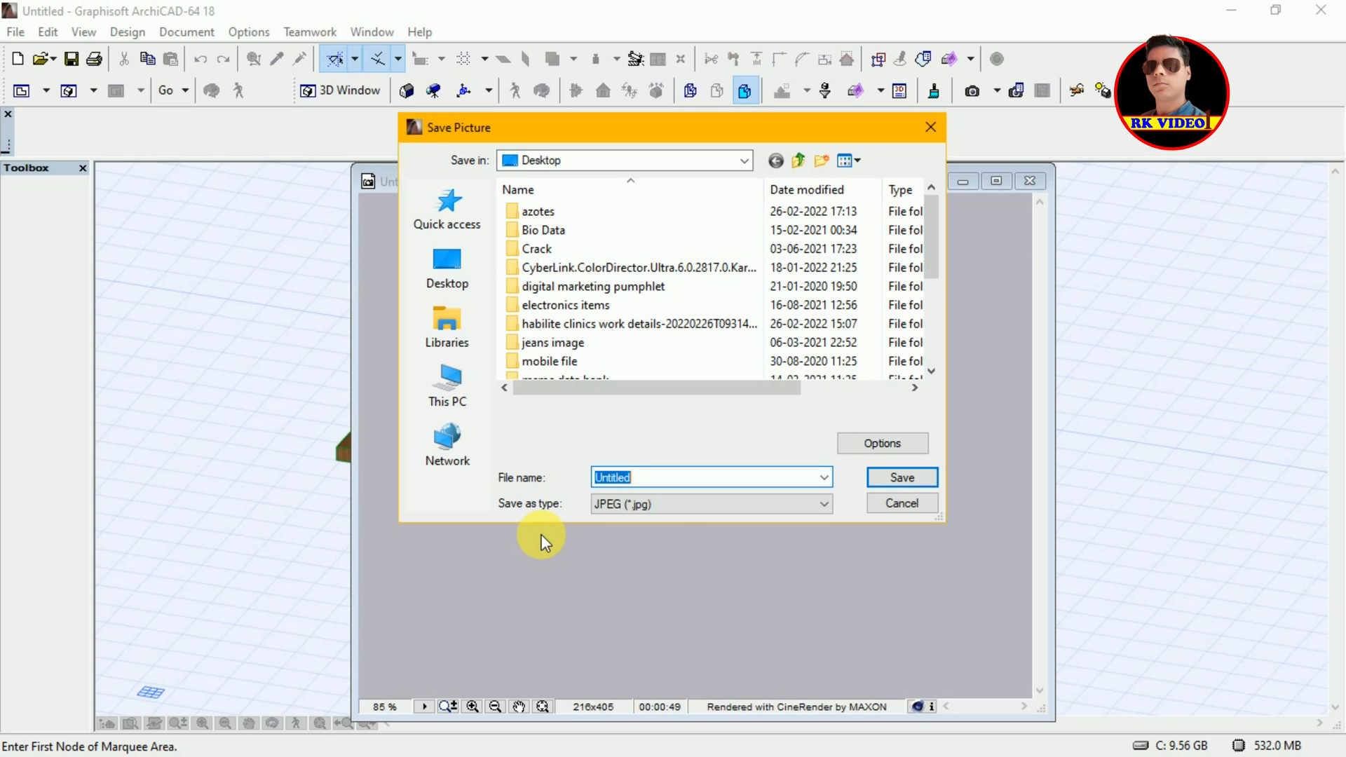
type("wall ta")
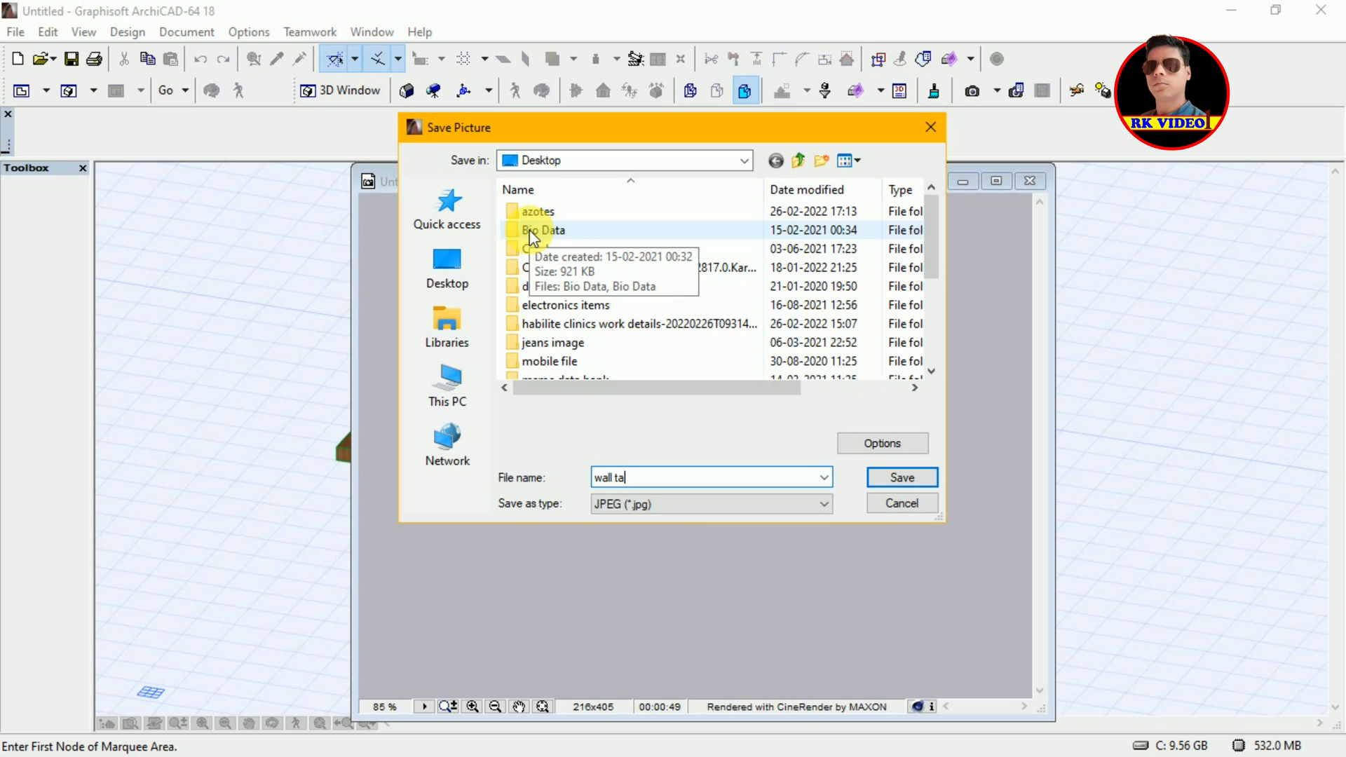
type("le")
left_click(900, 482)
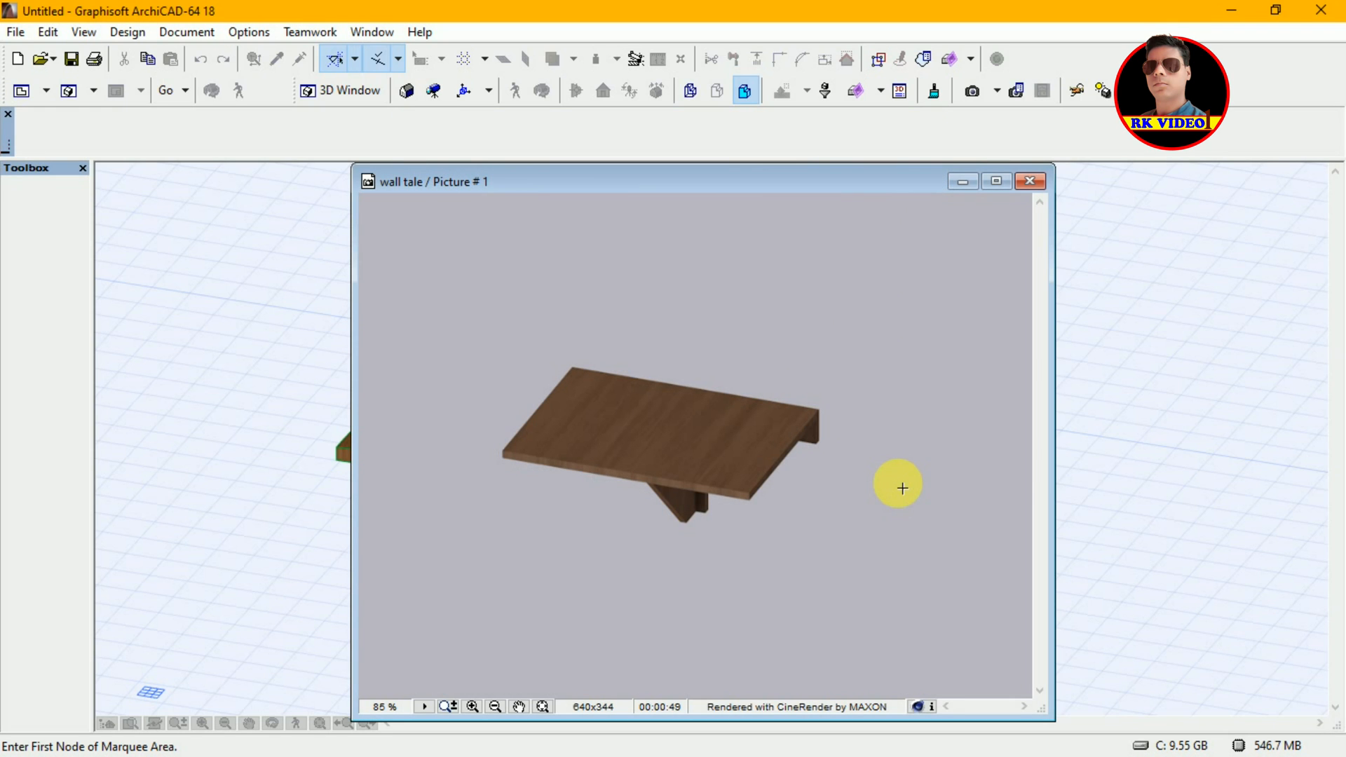
left_click(1030, 182)
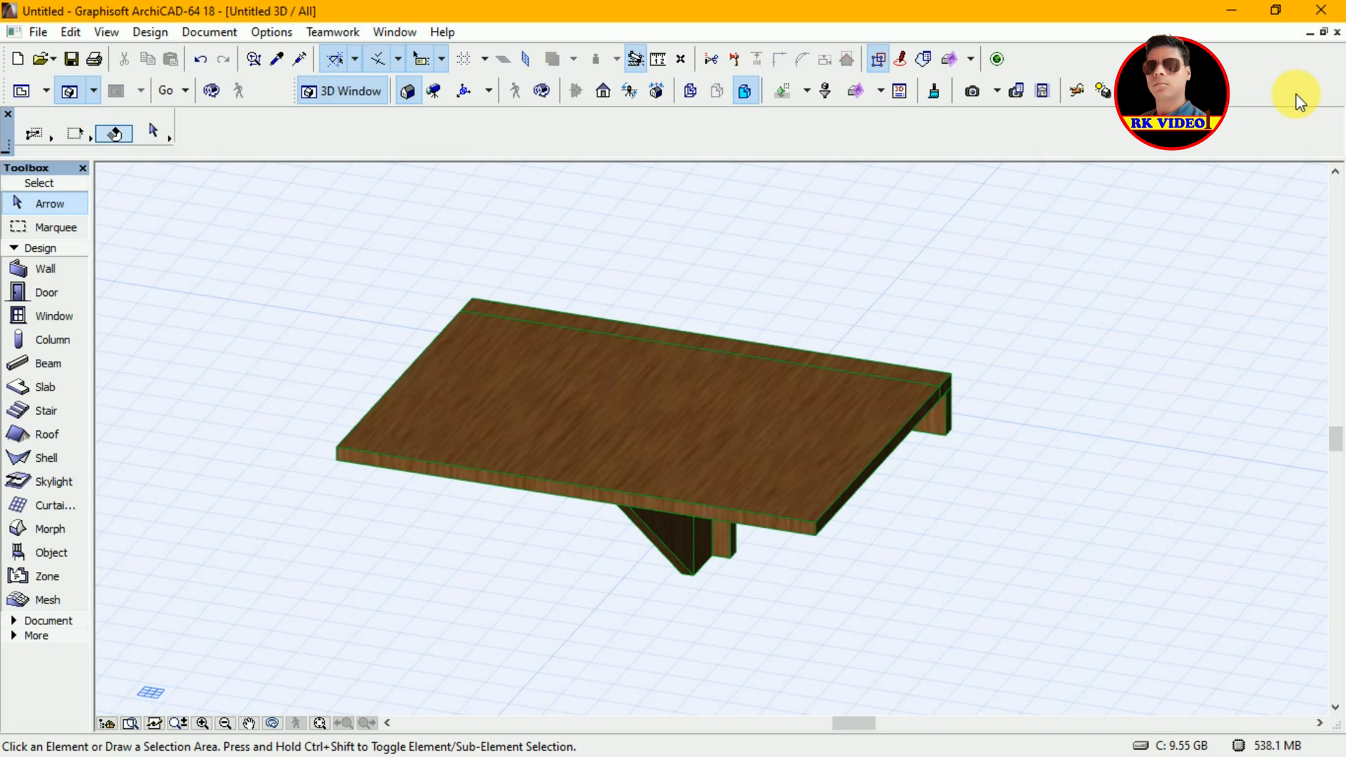
key("F2")
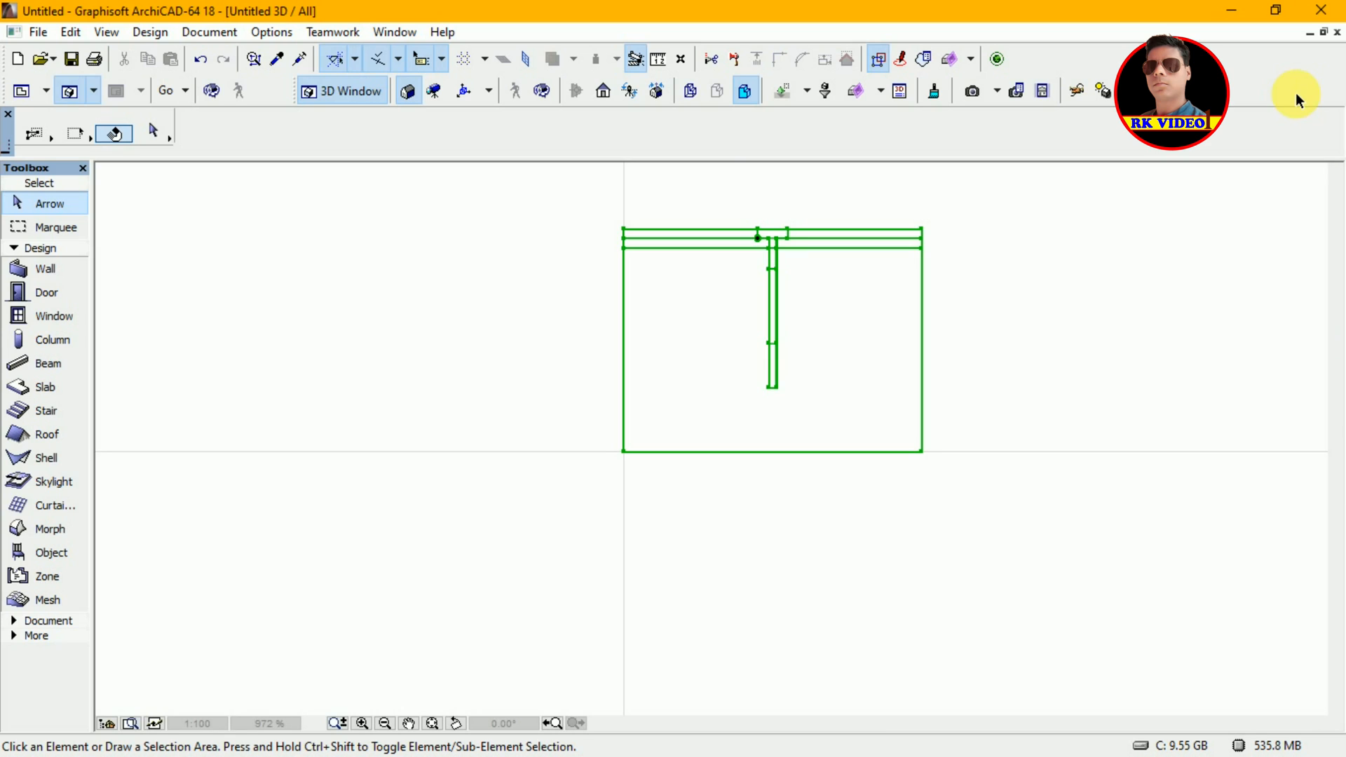
Step: Close the 3D view and restore the ground floor plan to a smaller window showing the table morph
left_click(1335, 32)
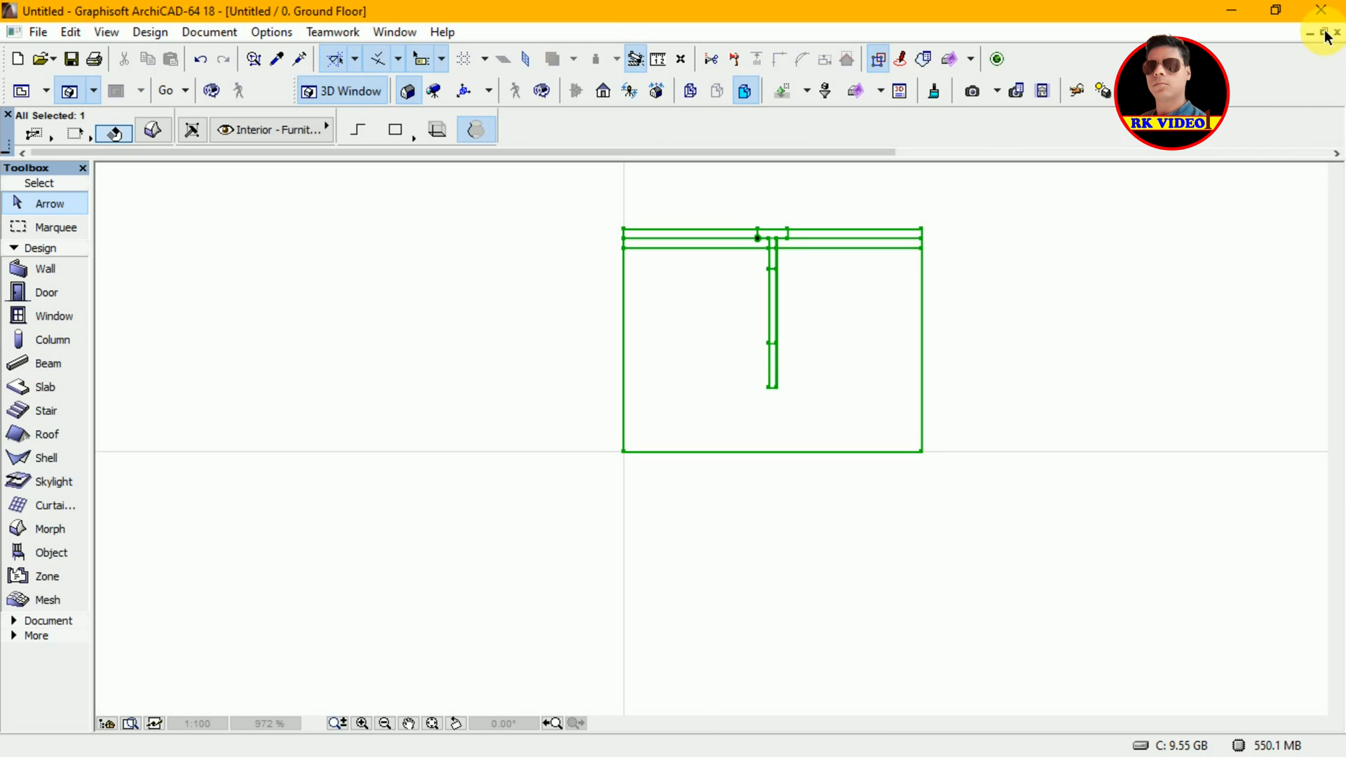
left_click(1324, 35)
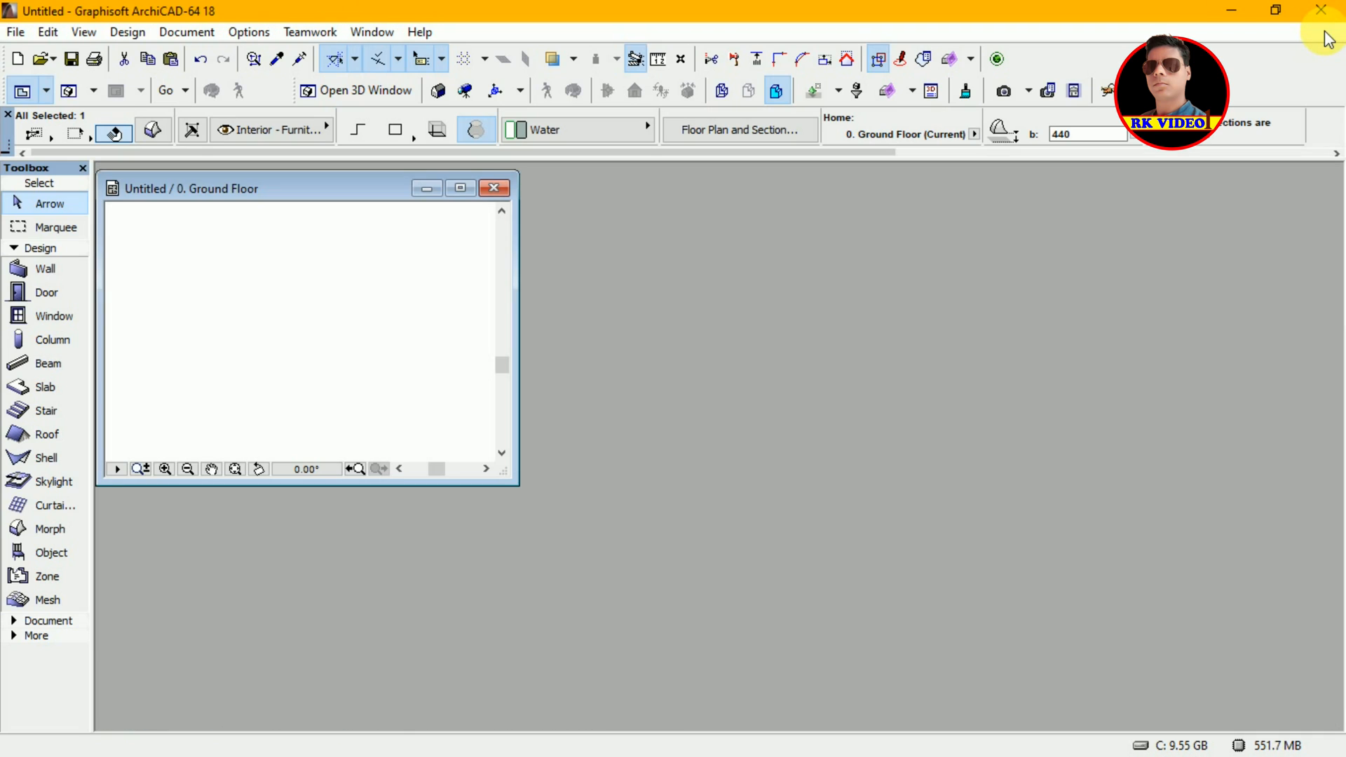
left_click(235, 469)
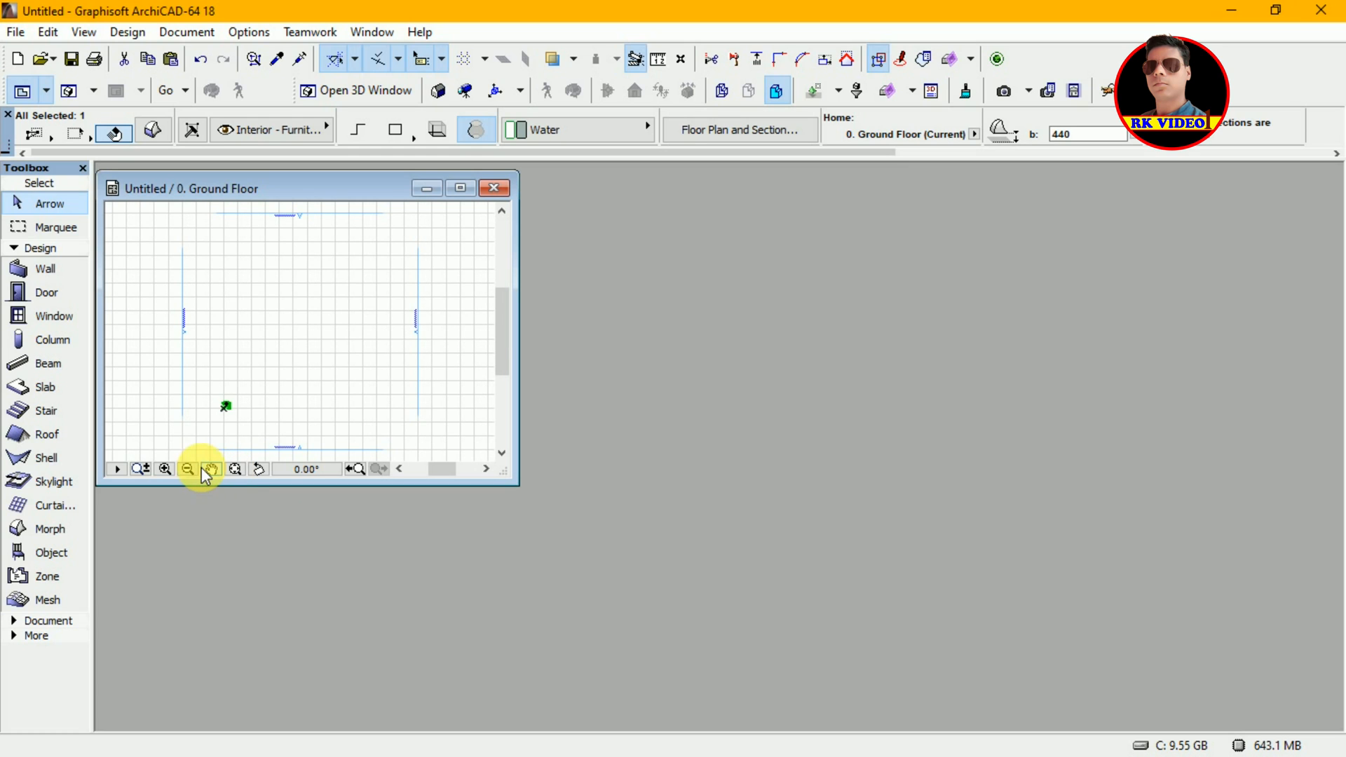
left_click(165, 469)
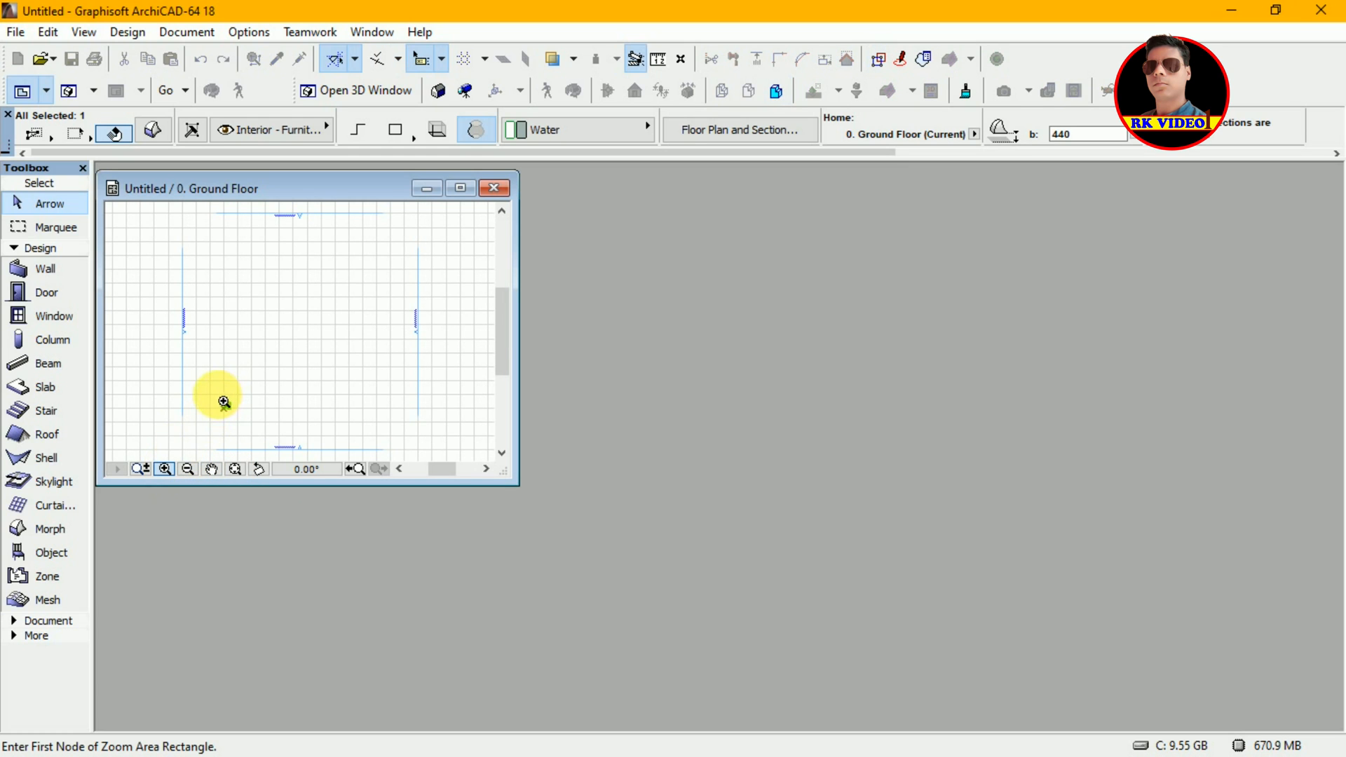
left_click(224, 408)
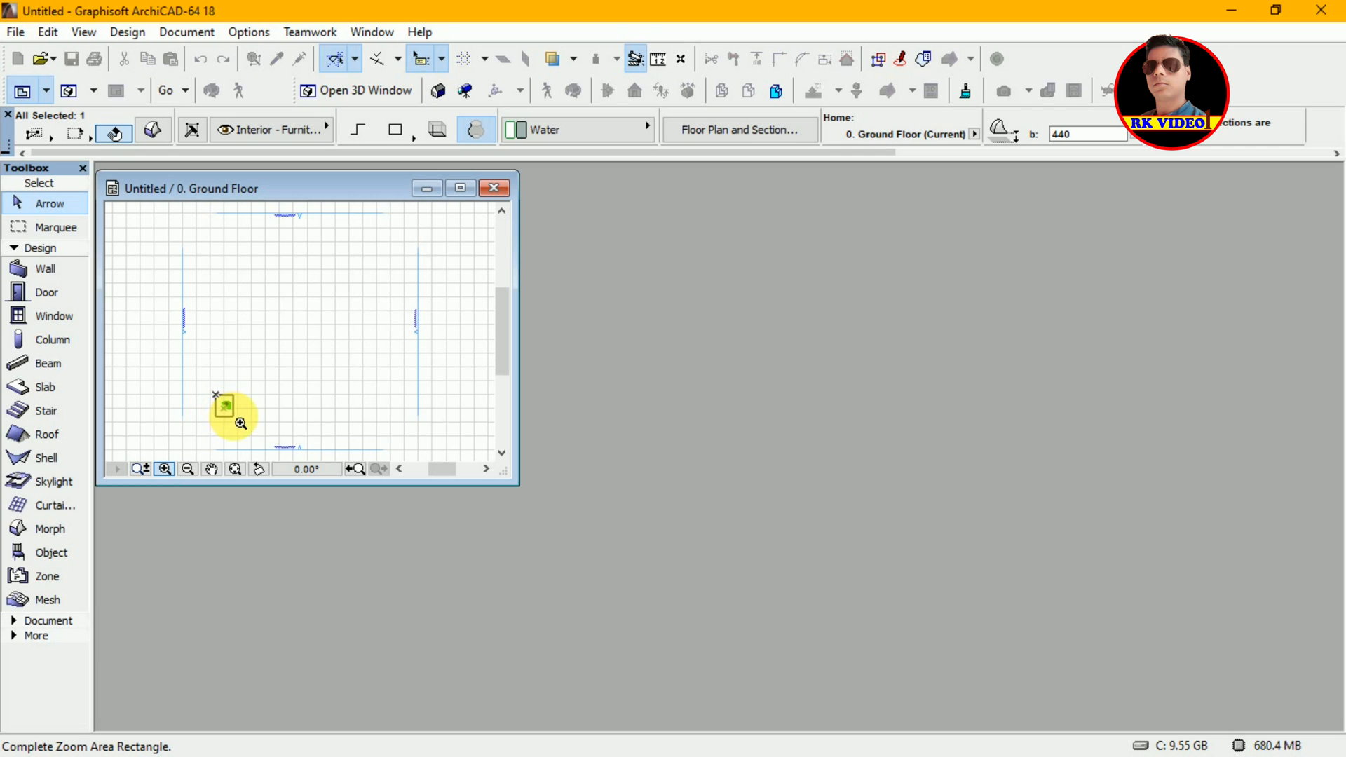
left_click(235, 420)
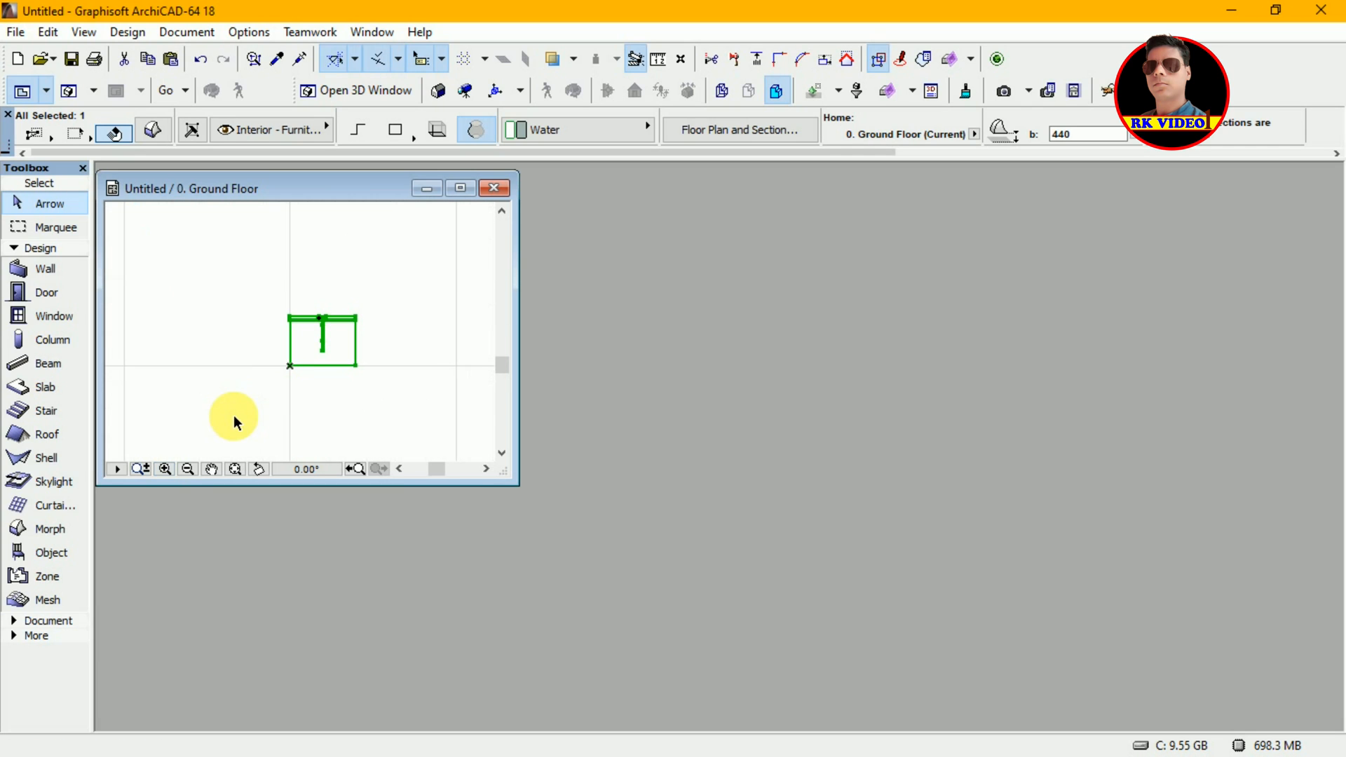
Step: Create a new library object, place its editor beside the floor plan and open its 3D script
left_click(16, 33)
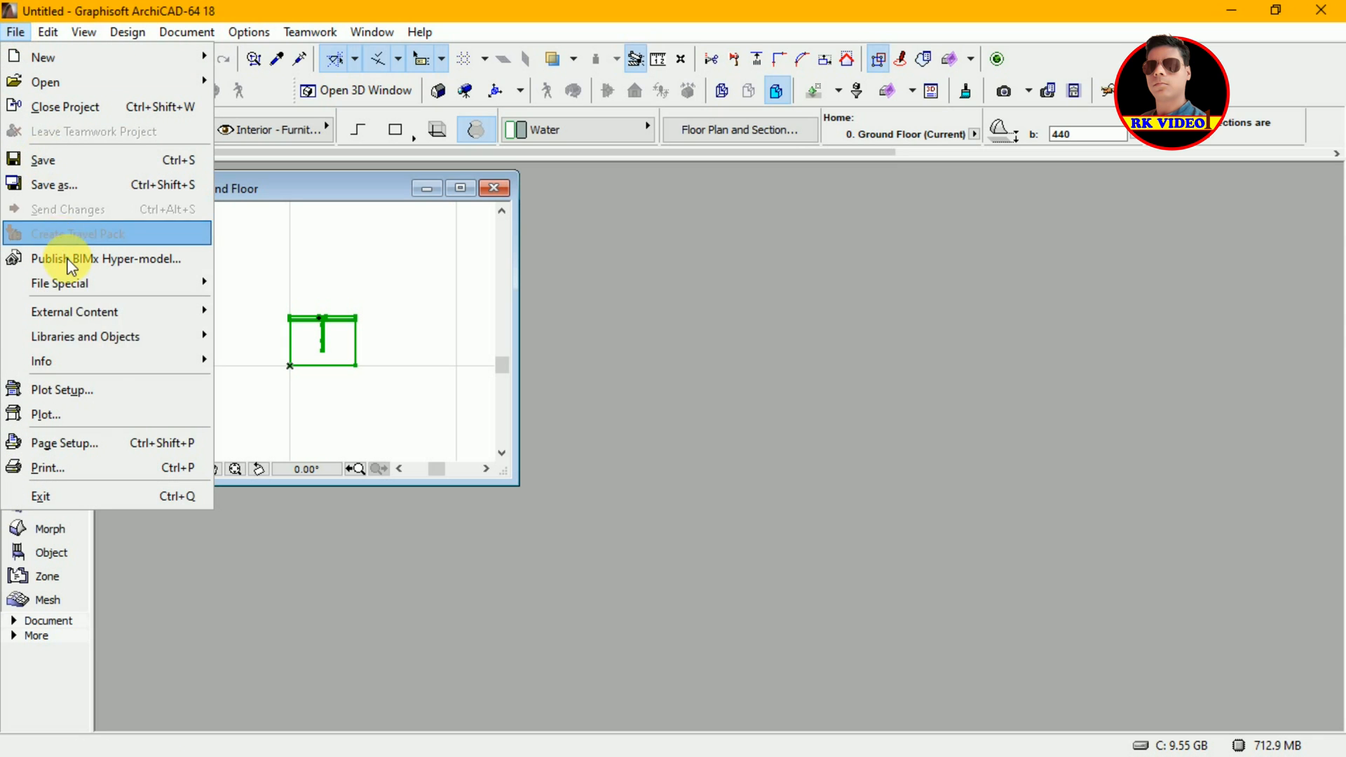
mouse_move(190, 336)
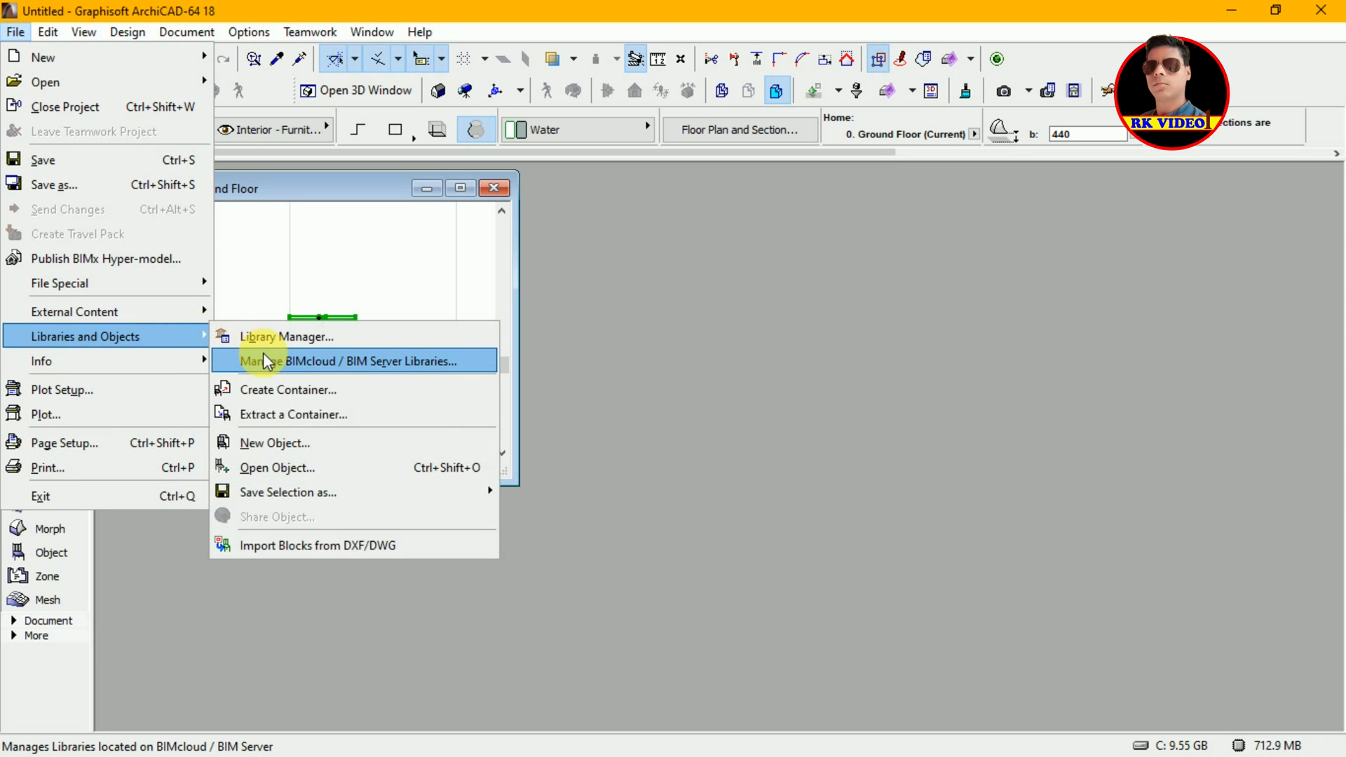
left_click(273, 449)
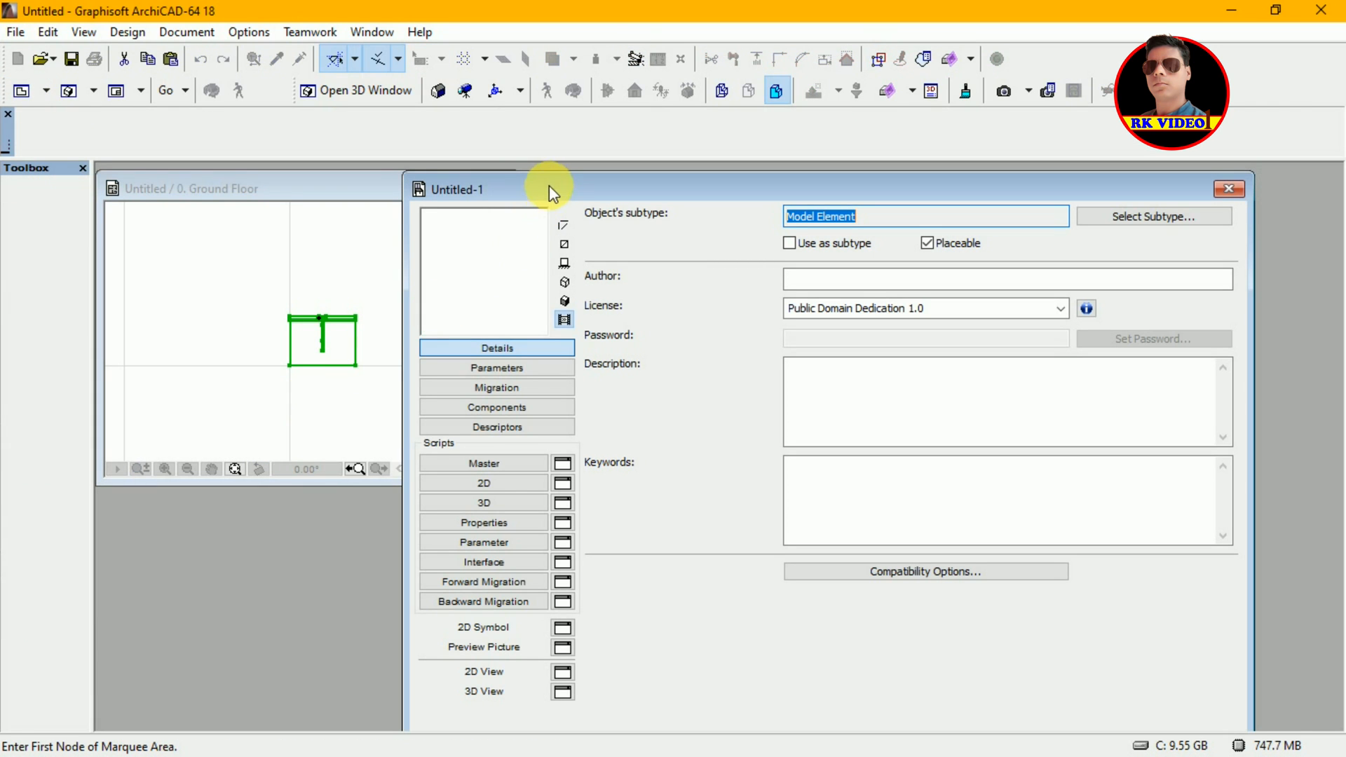
left_click_drag(549, 184, 688, 183)
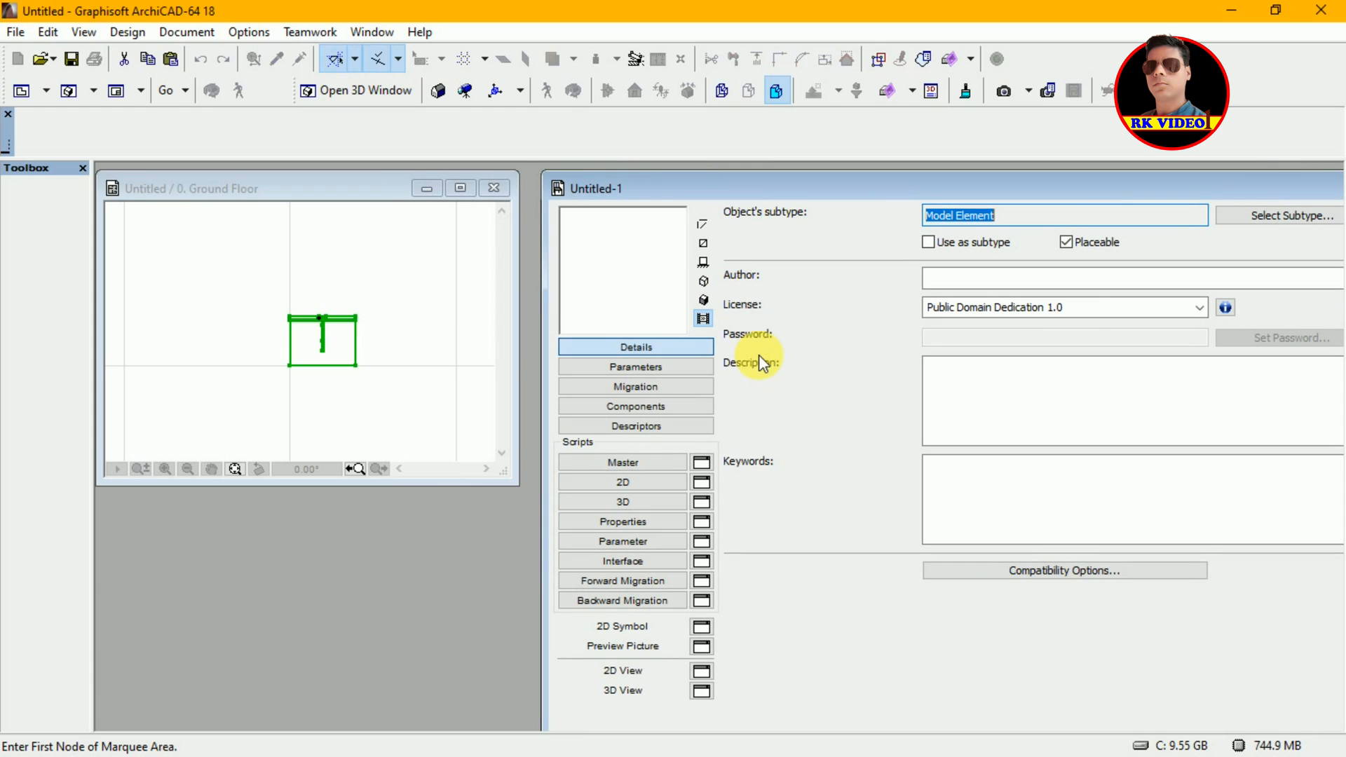
left_click(651, 504)
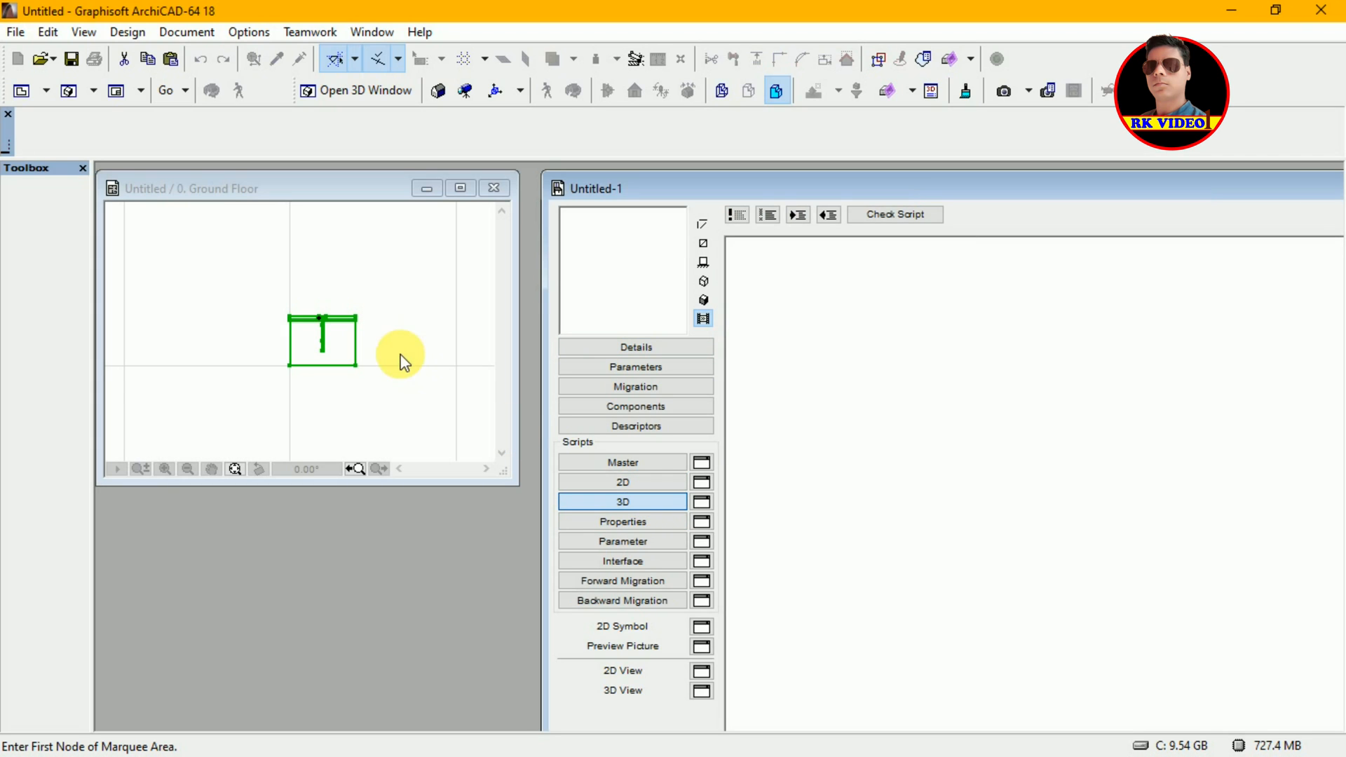
Step: Try to drag a copy of the table morph into the new object's 3D script, and undo the resulting move
left_click(325, 183)
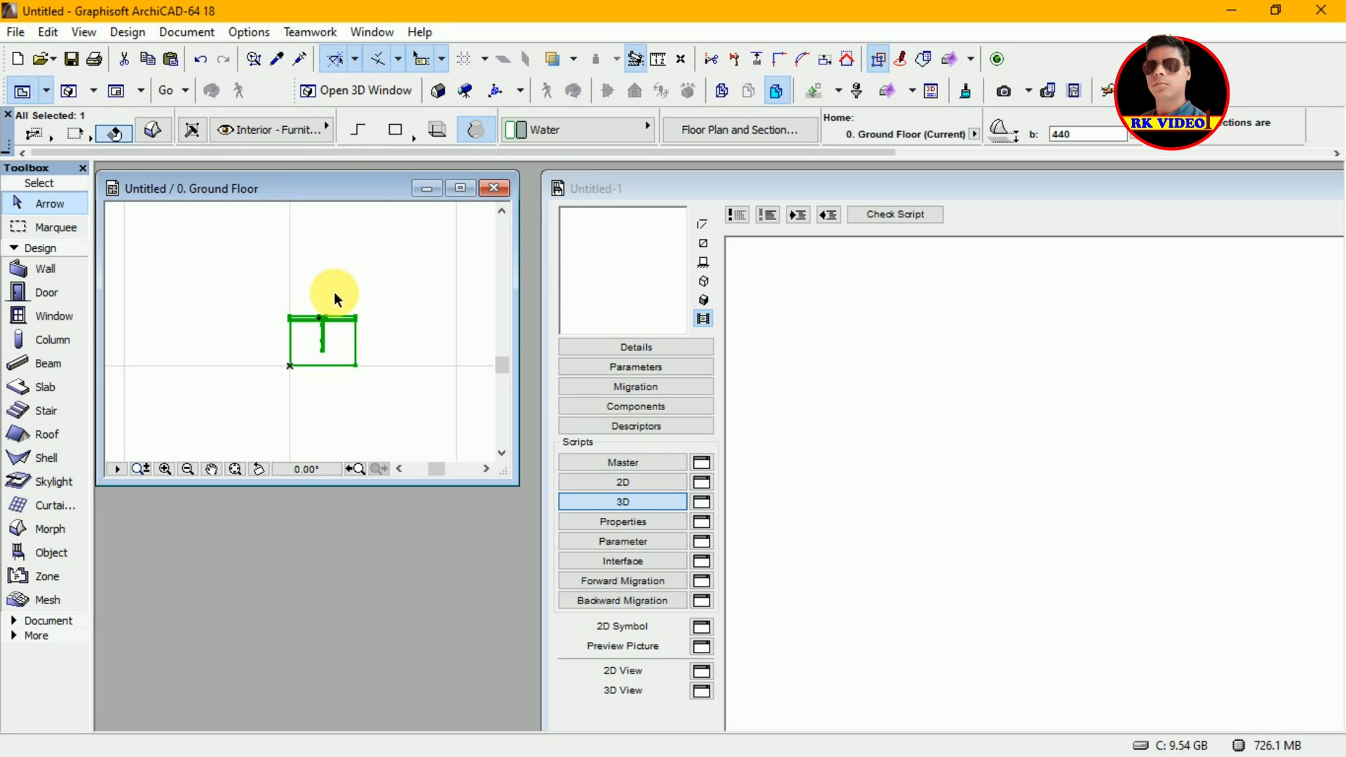
left_click(323, 319)
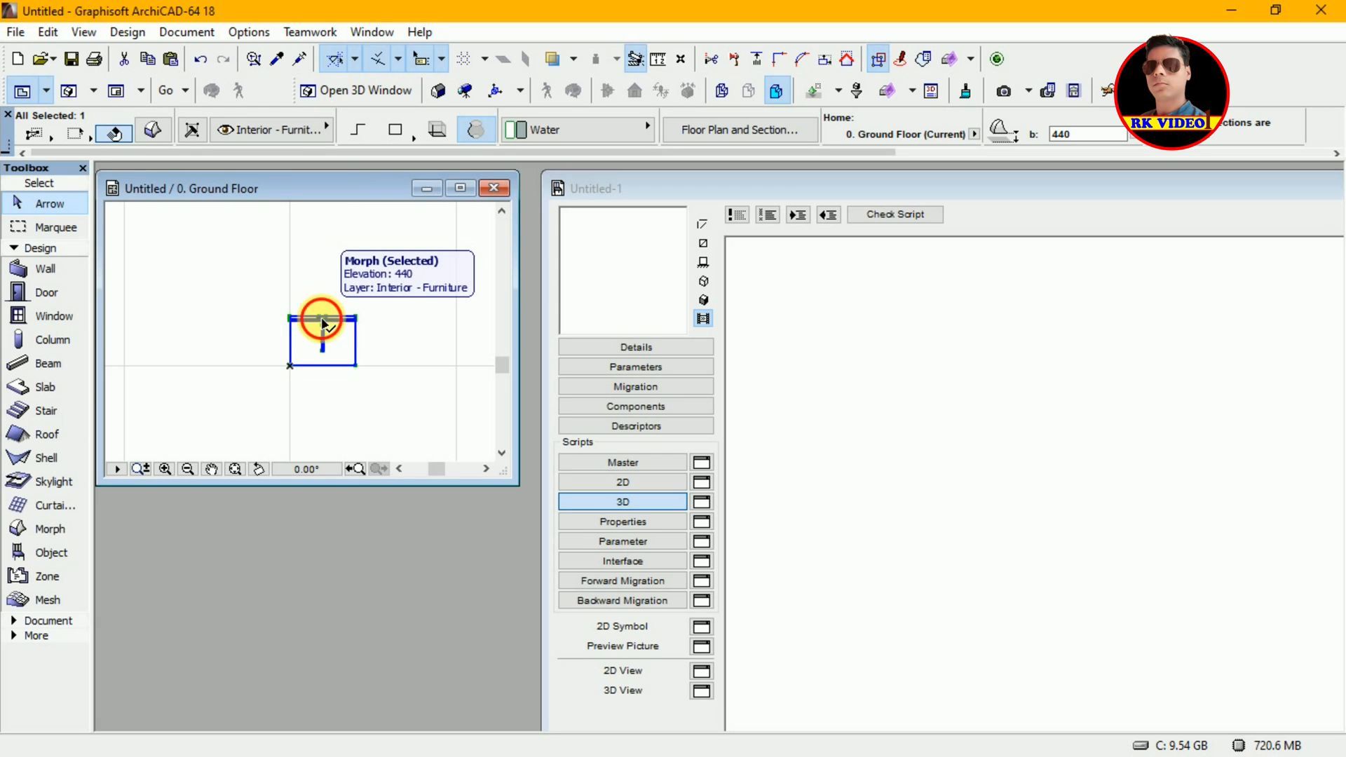
left_click(364, 342)
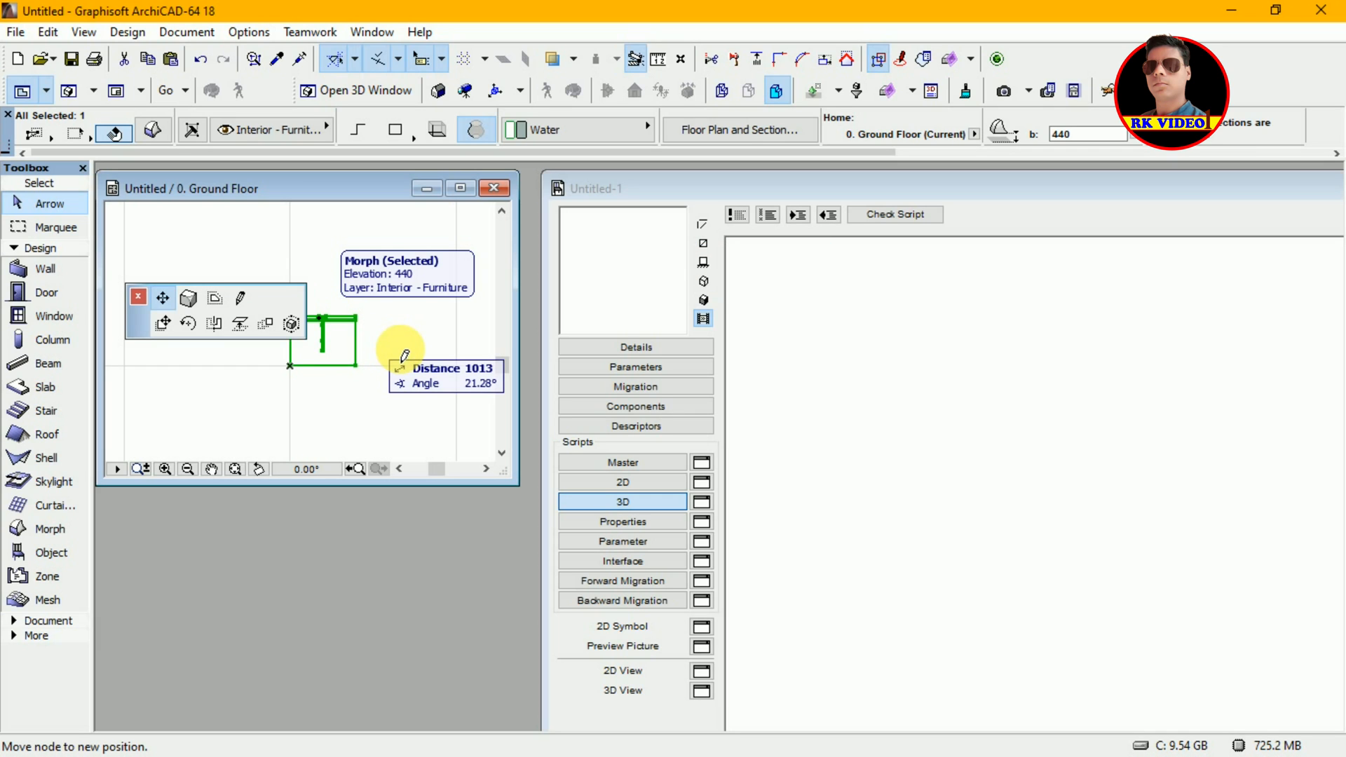
left_click(166, 323)
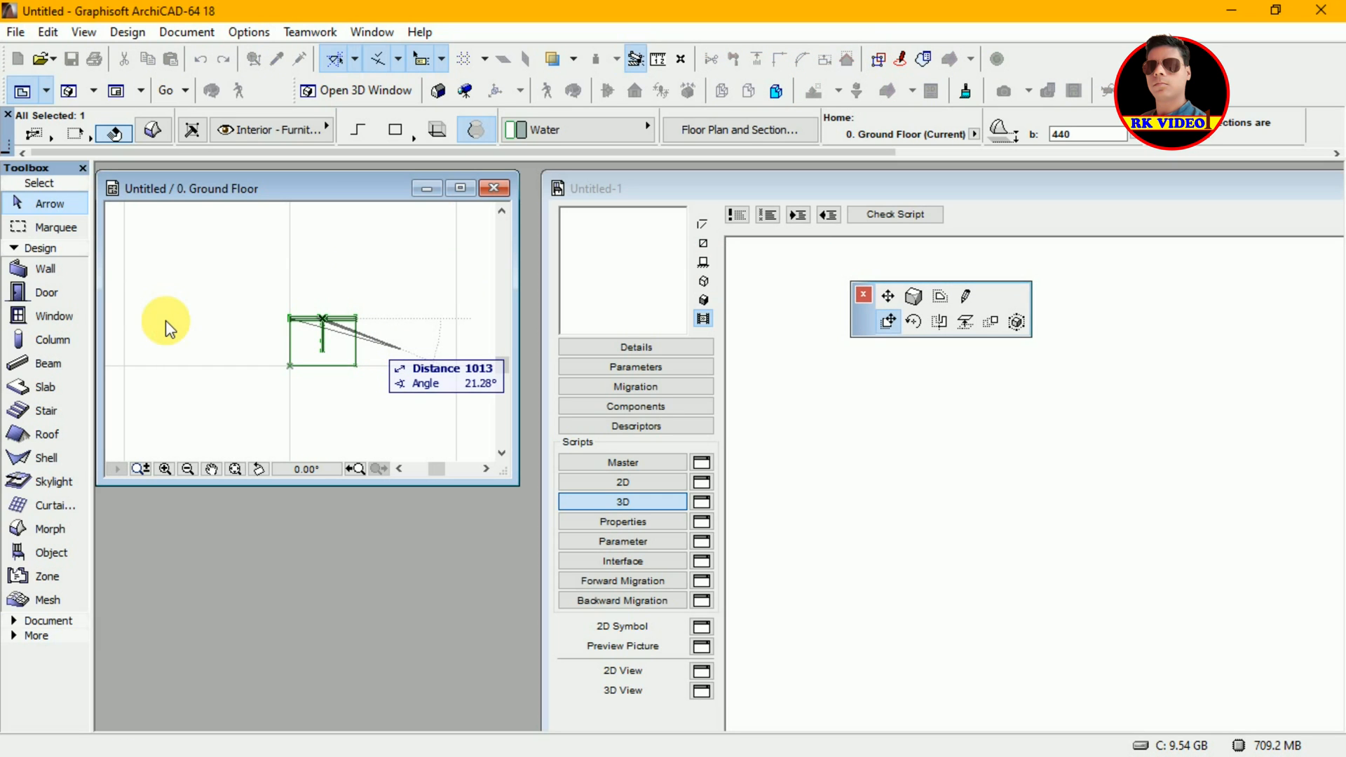
left_click(888, 324)
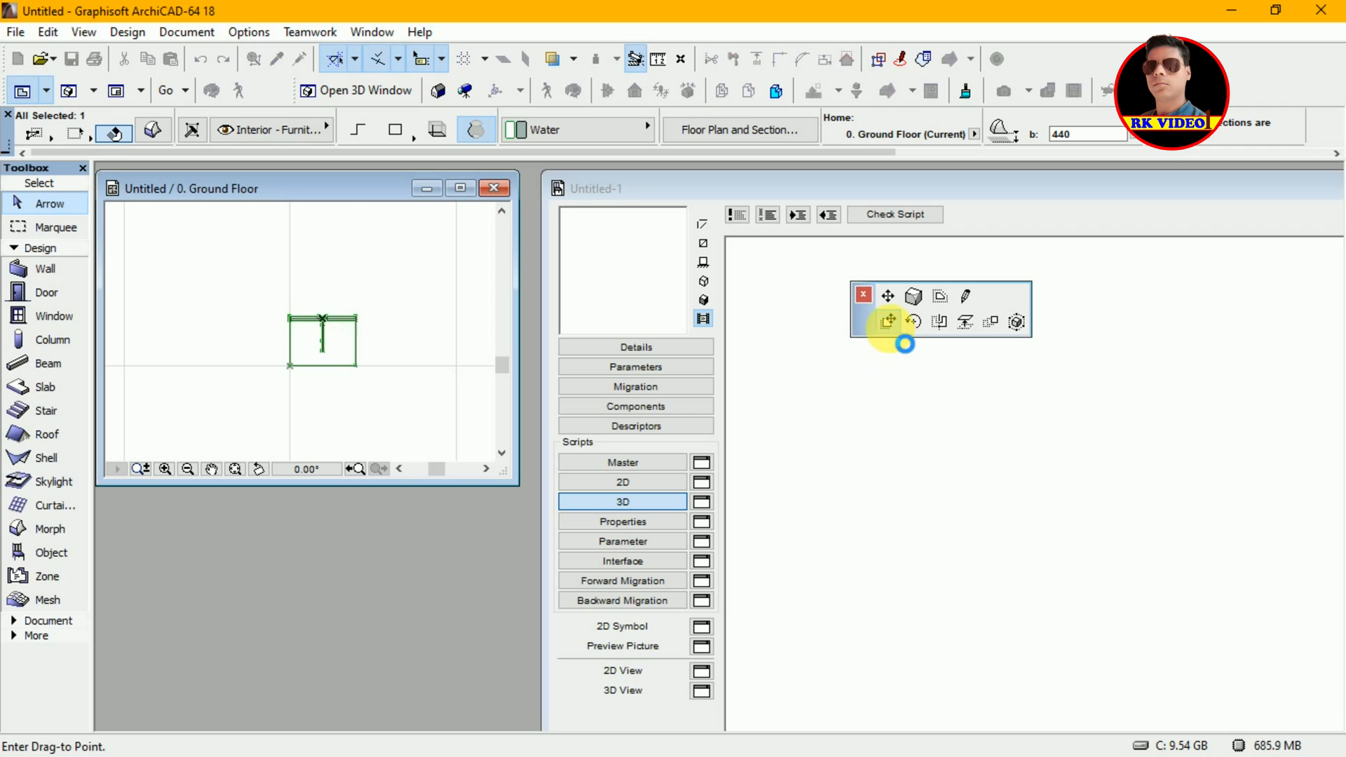
left_click(904, 343)
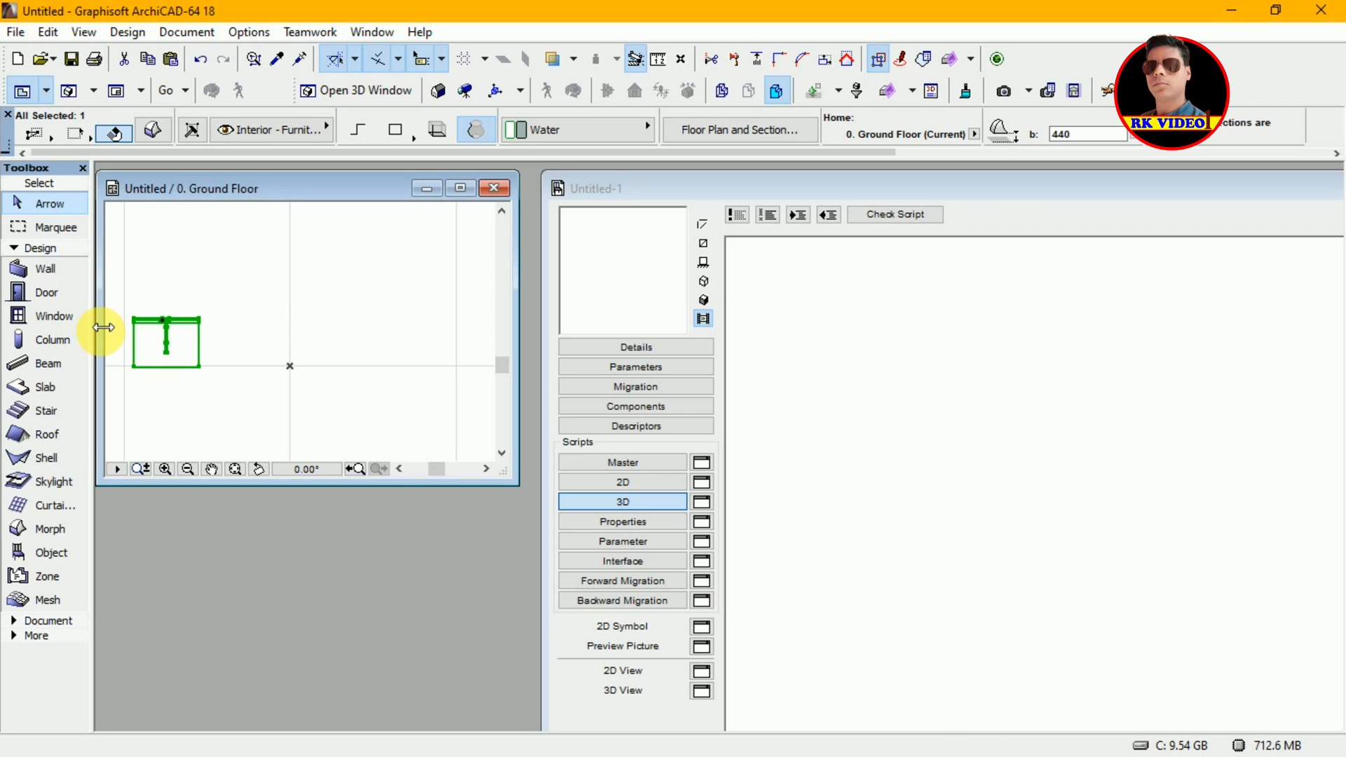
key("ctrl+z")
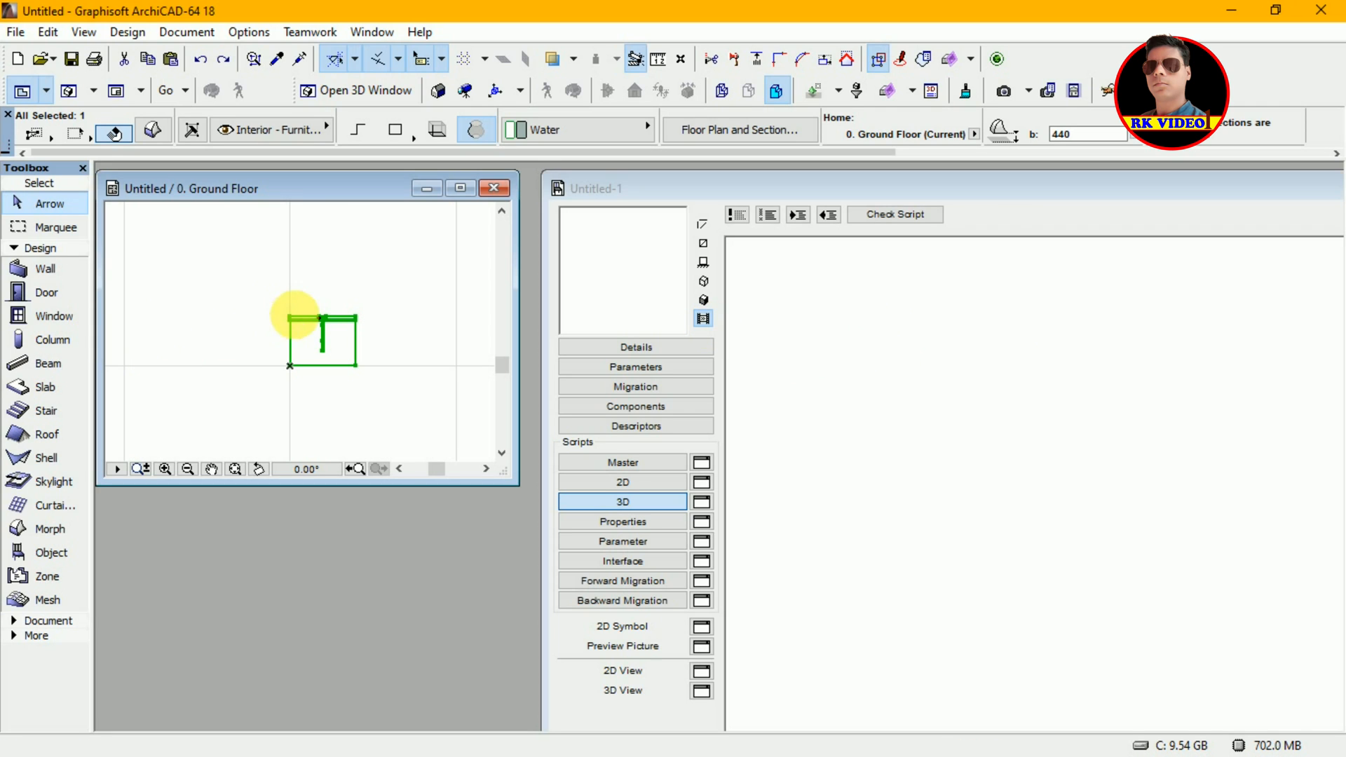
Step: Drag the table morph from the floor plan into the object's 3D script and show the shaded 3D preview
left_click(345, 333)
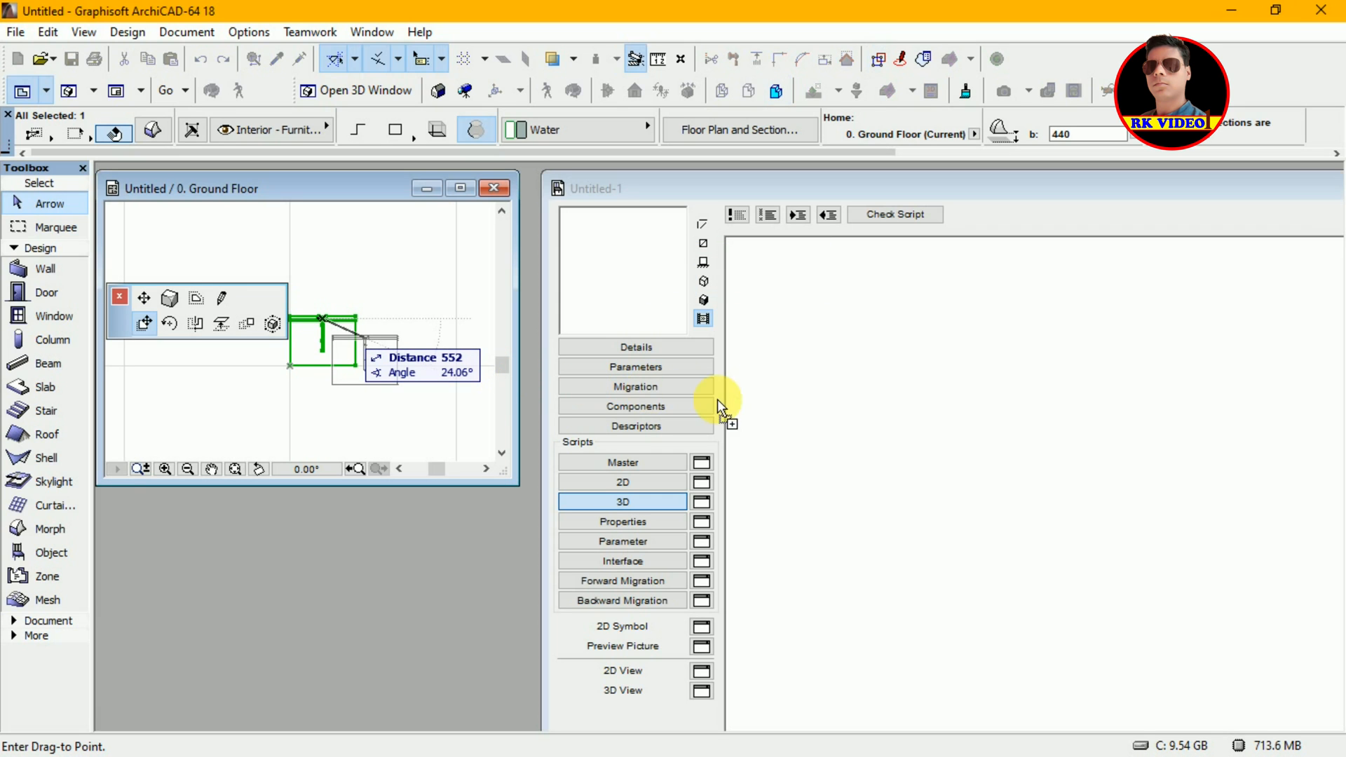
left_click(884, 413)
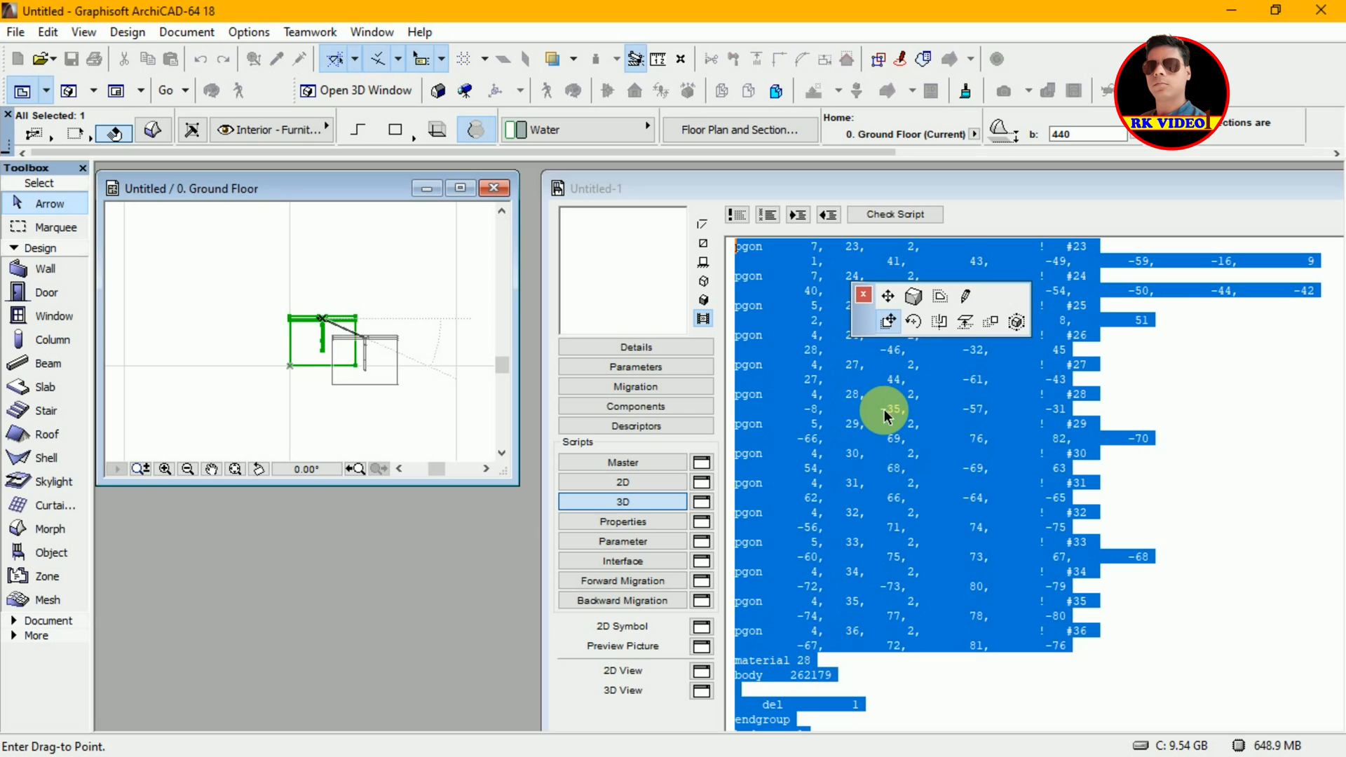
key("Escape")
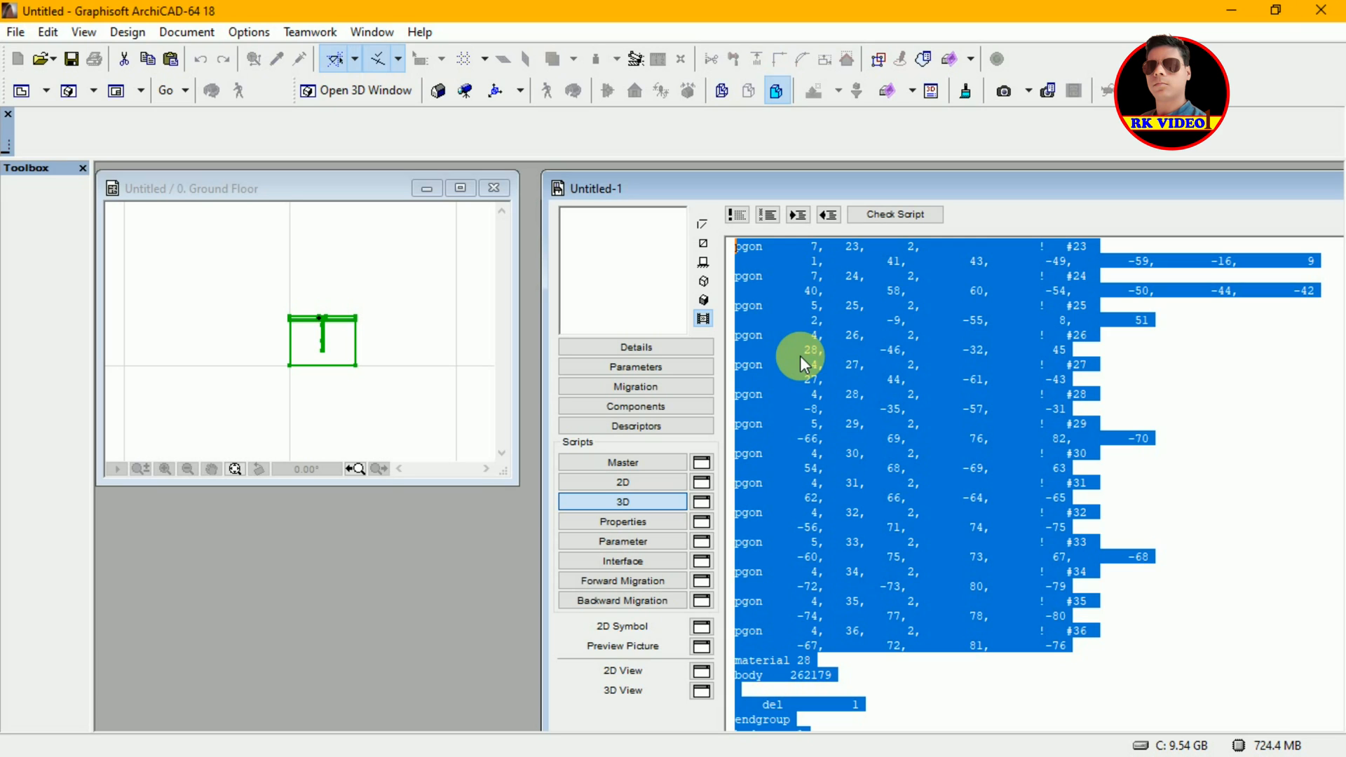
left_click(711, 300)
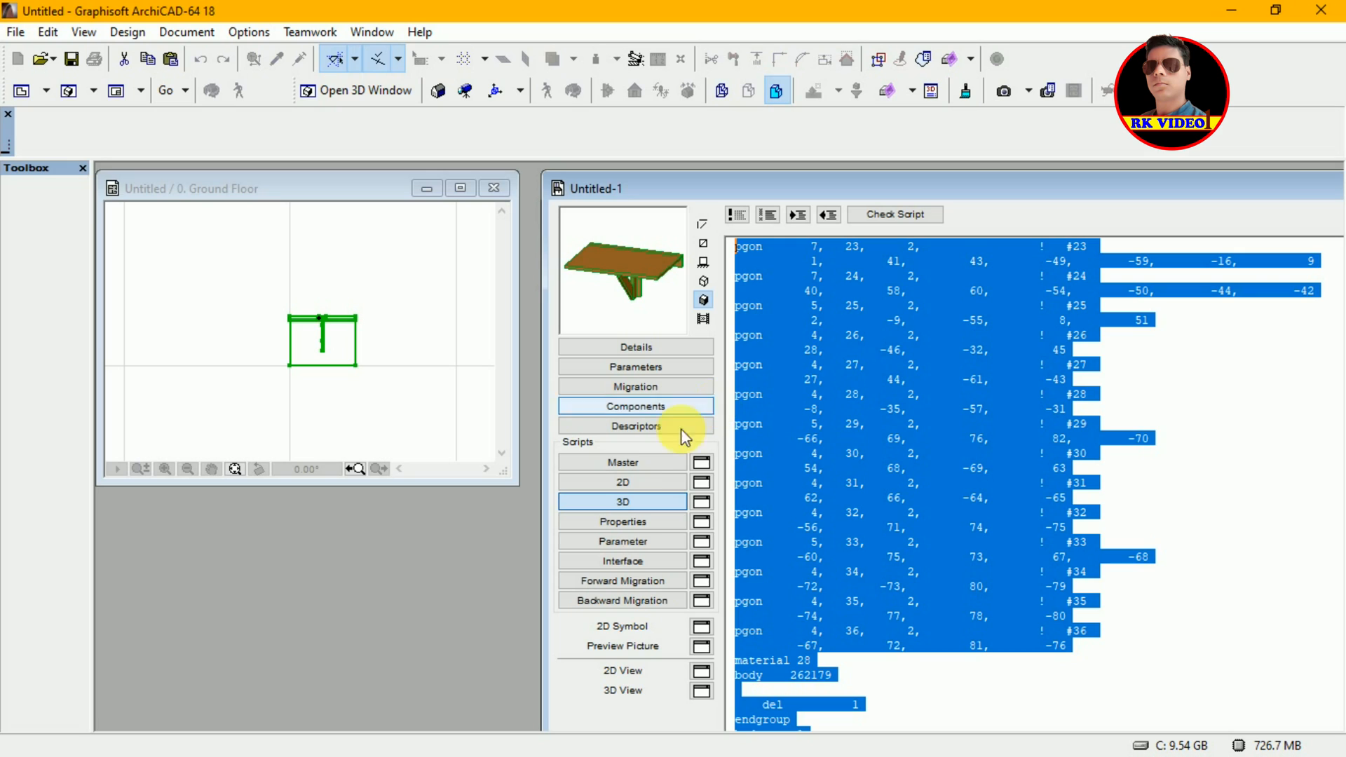
Step: Open the object's 2D script and drag the table morph from the floor plan into it
left_click(648, 482)
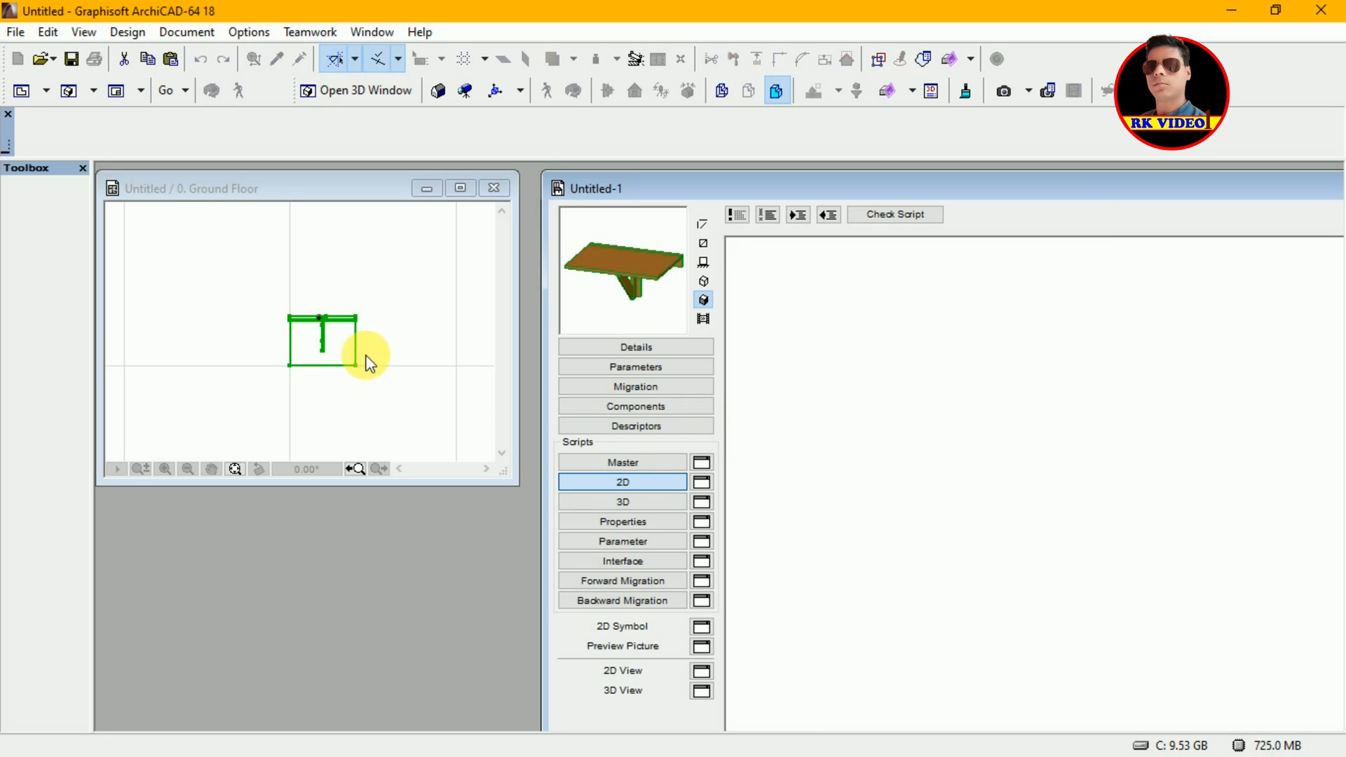
left_click(323, 318)
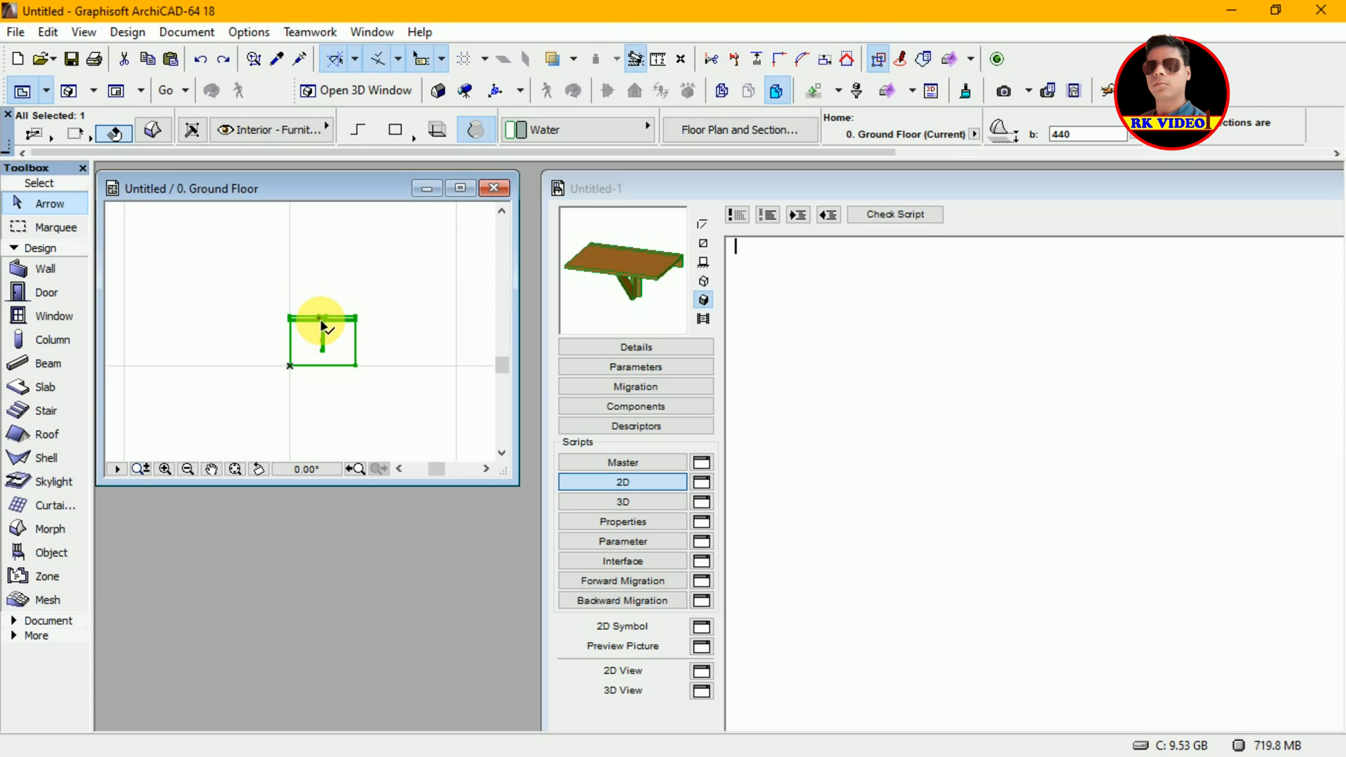
left_click(321, 324)
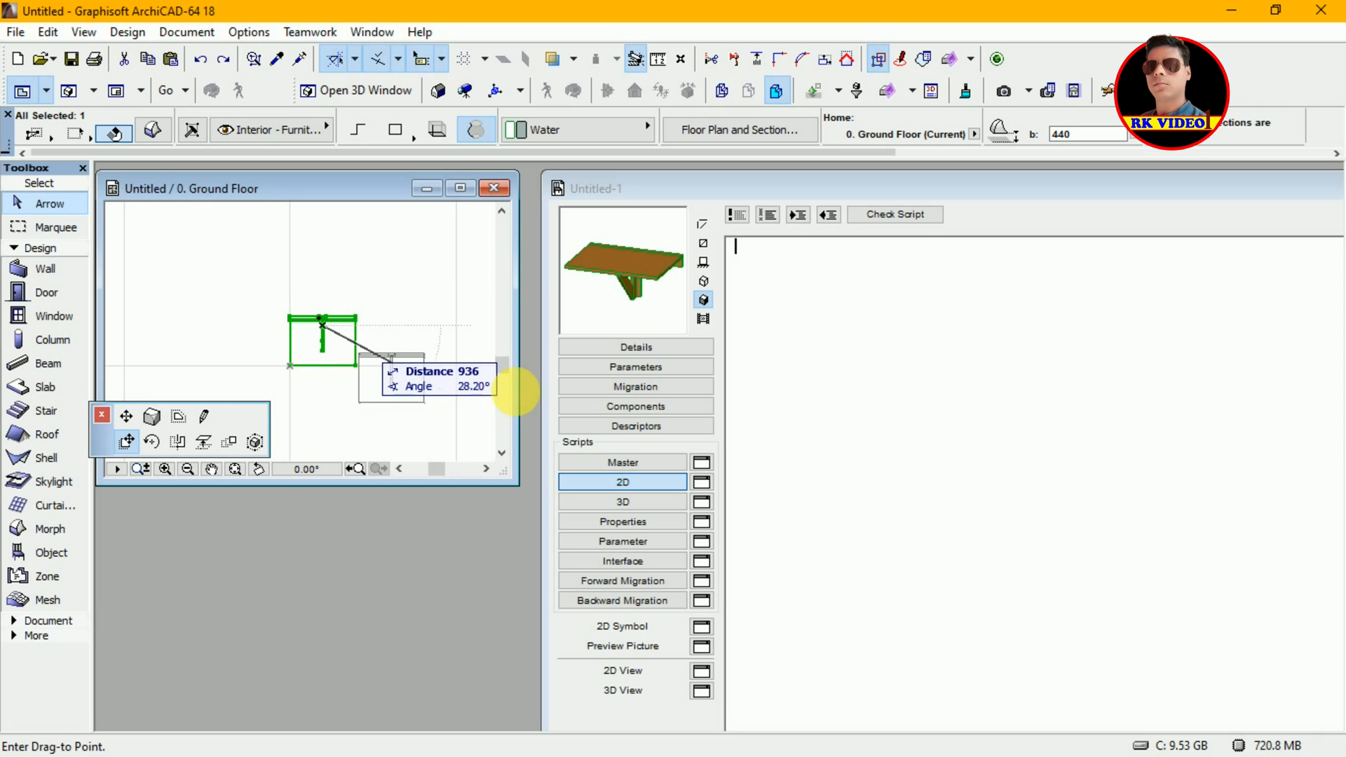
left_click(877, 419)
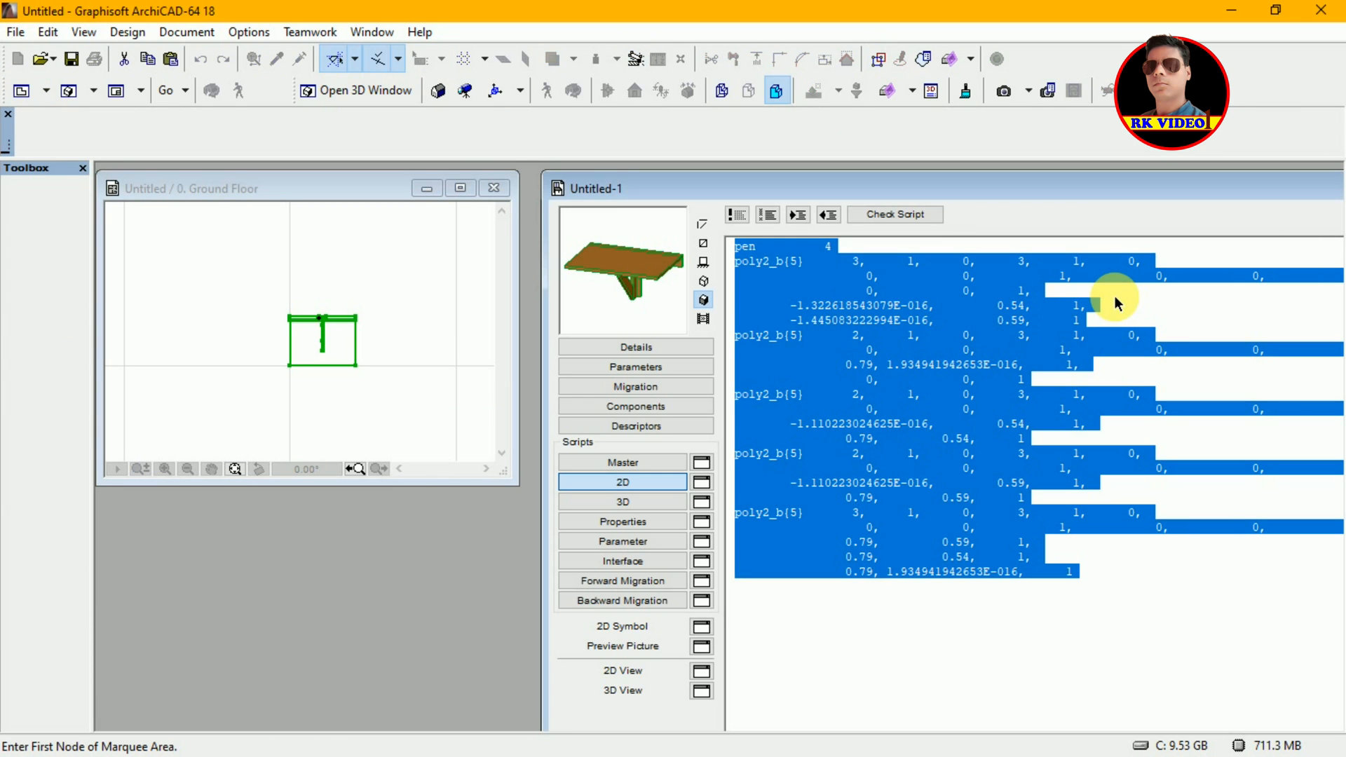
left_click(1113, 304)
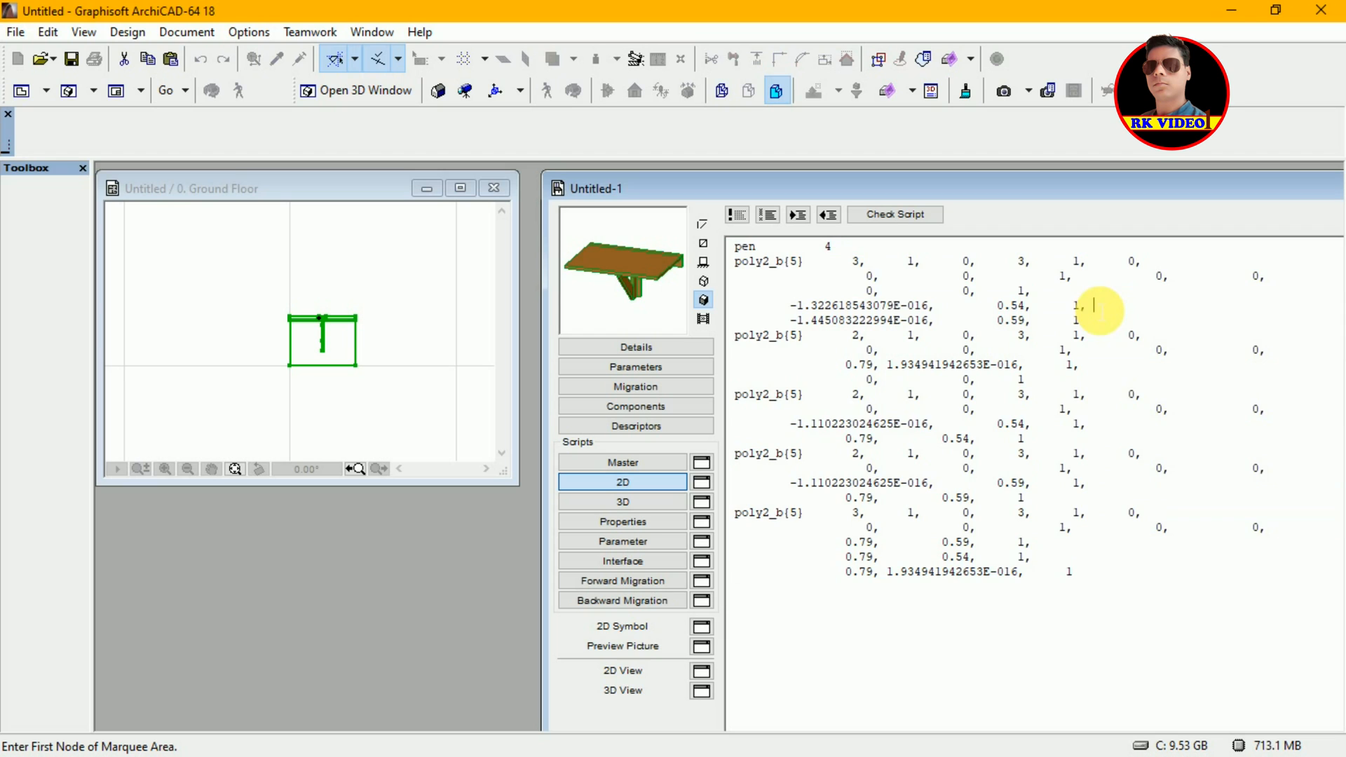
Step: Preview the new object's elevation and its 2D symbol
left_click(703, 262)
left_click(703, 262)
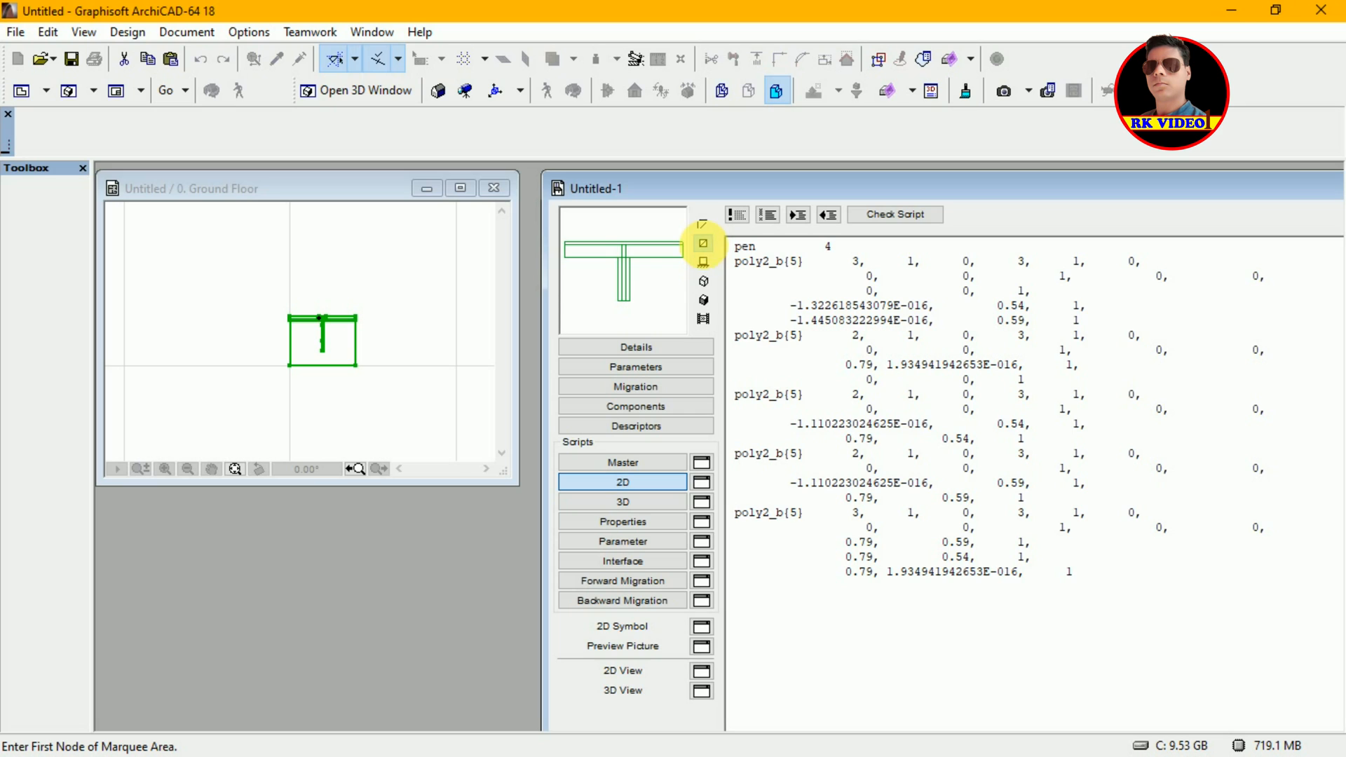
left_click(703, 244)
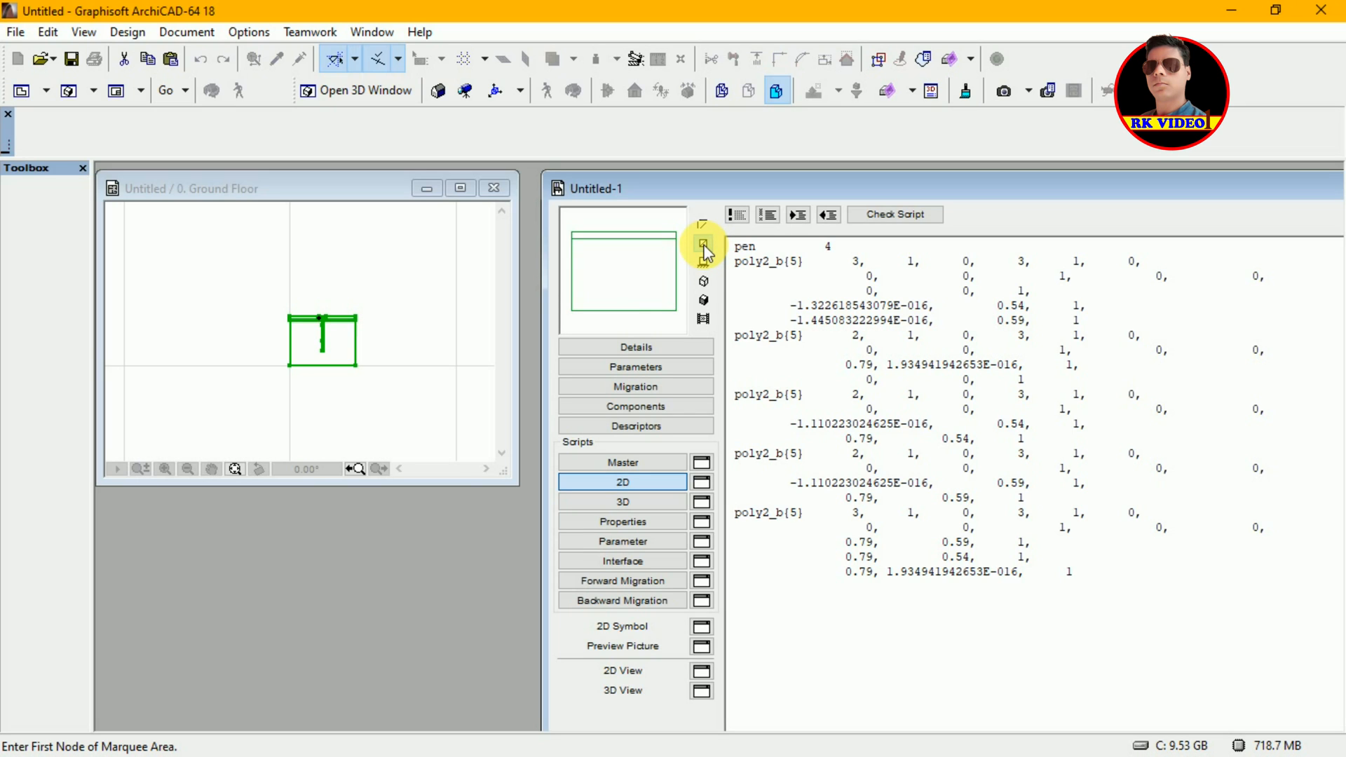
Step: Open the object's 2D View window, widen it beneath the floor plan and switch the object preview to elevation
left_click(701, 671)
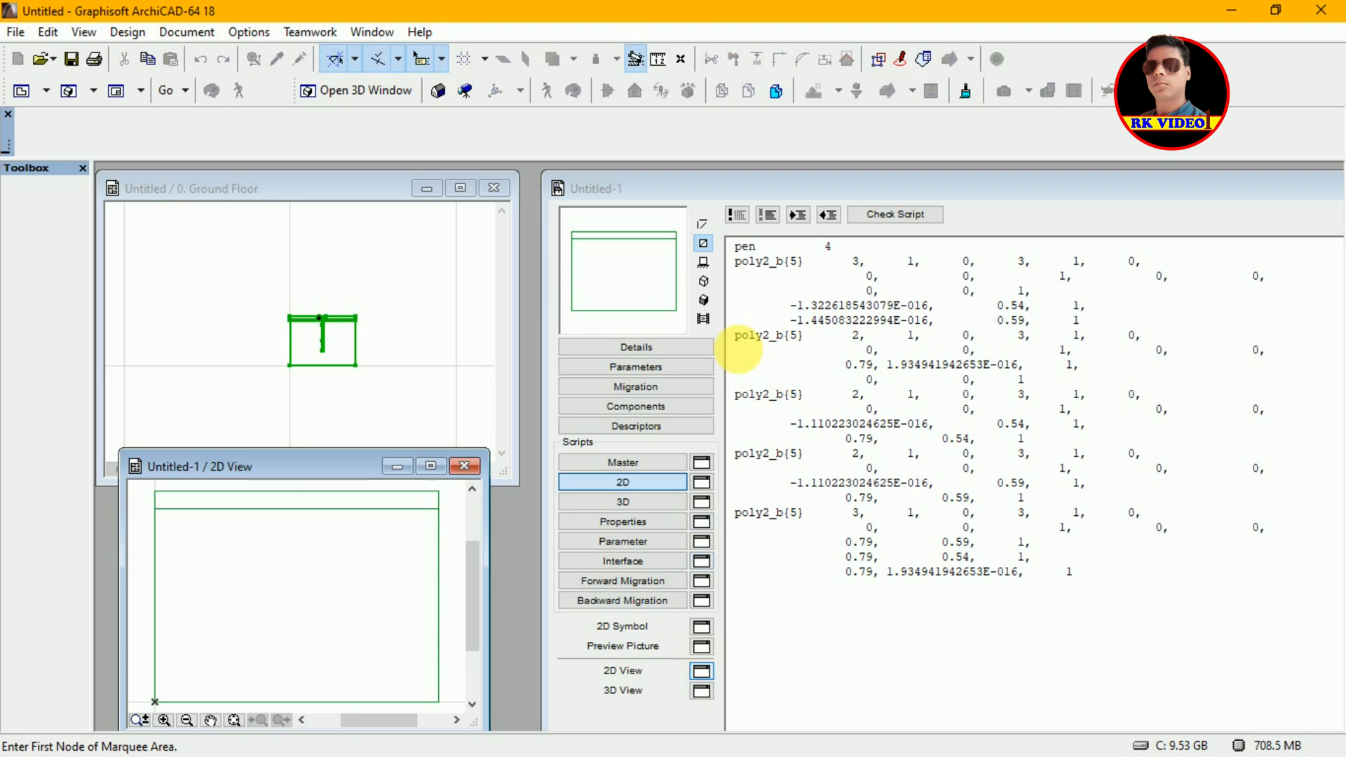
left_click(704, 262)
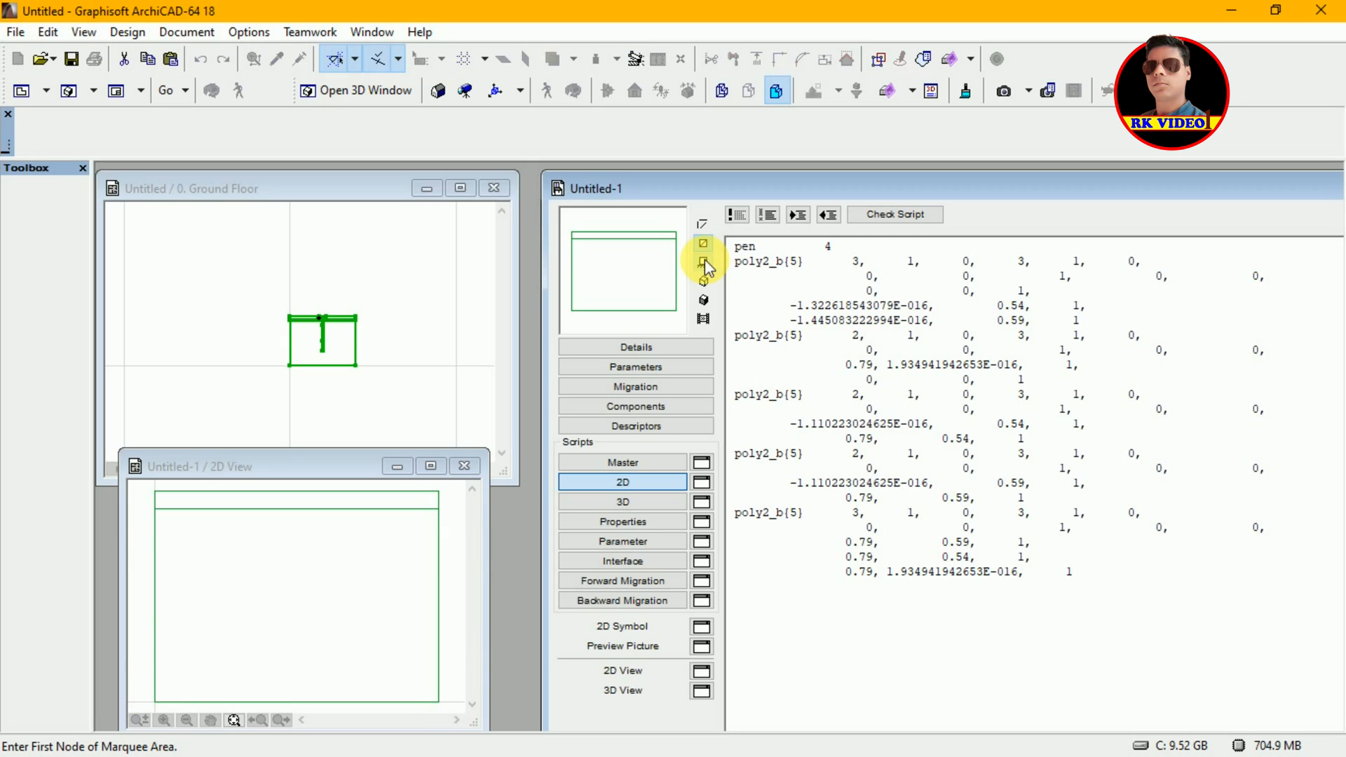
left_click(703, 262)
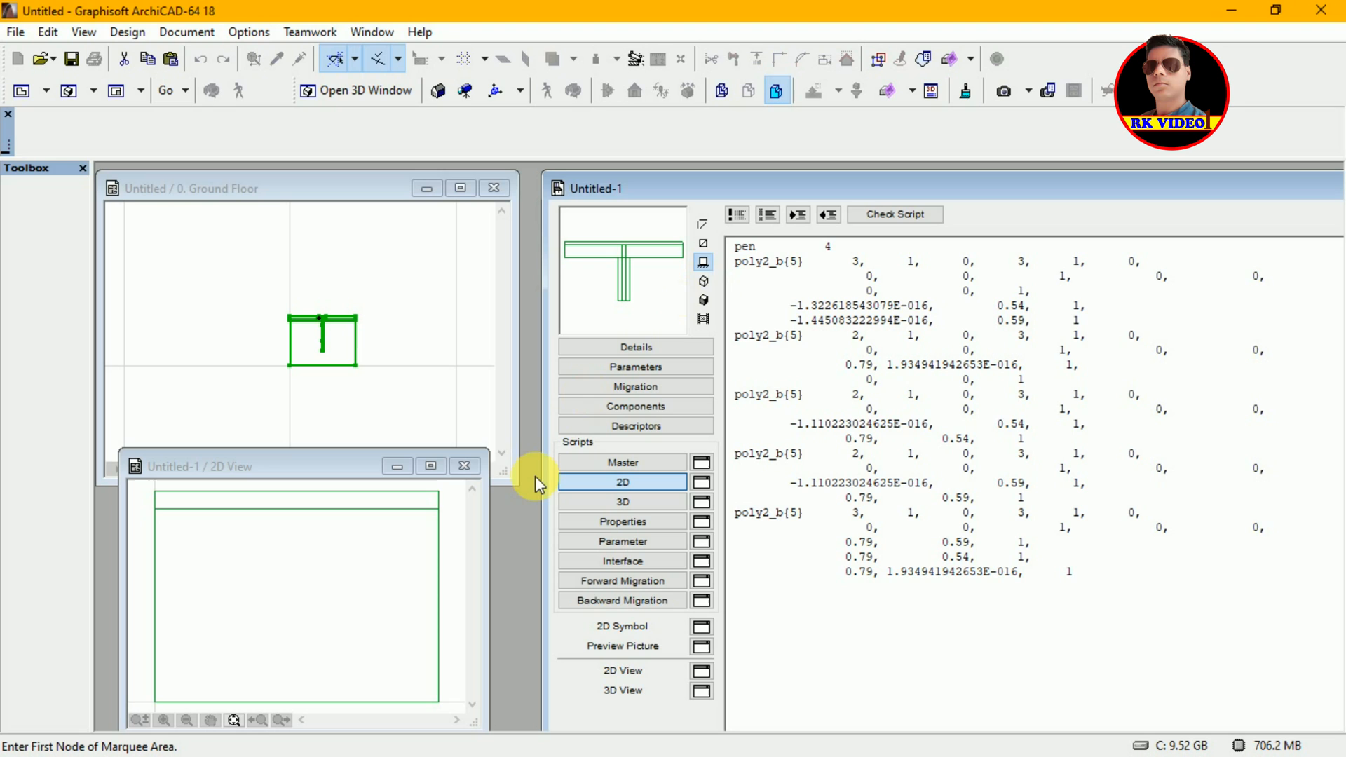
left_click_drag(491, 518, 531, 517)
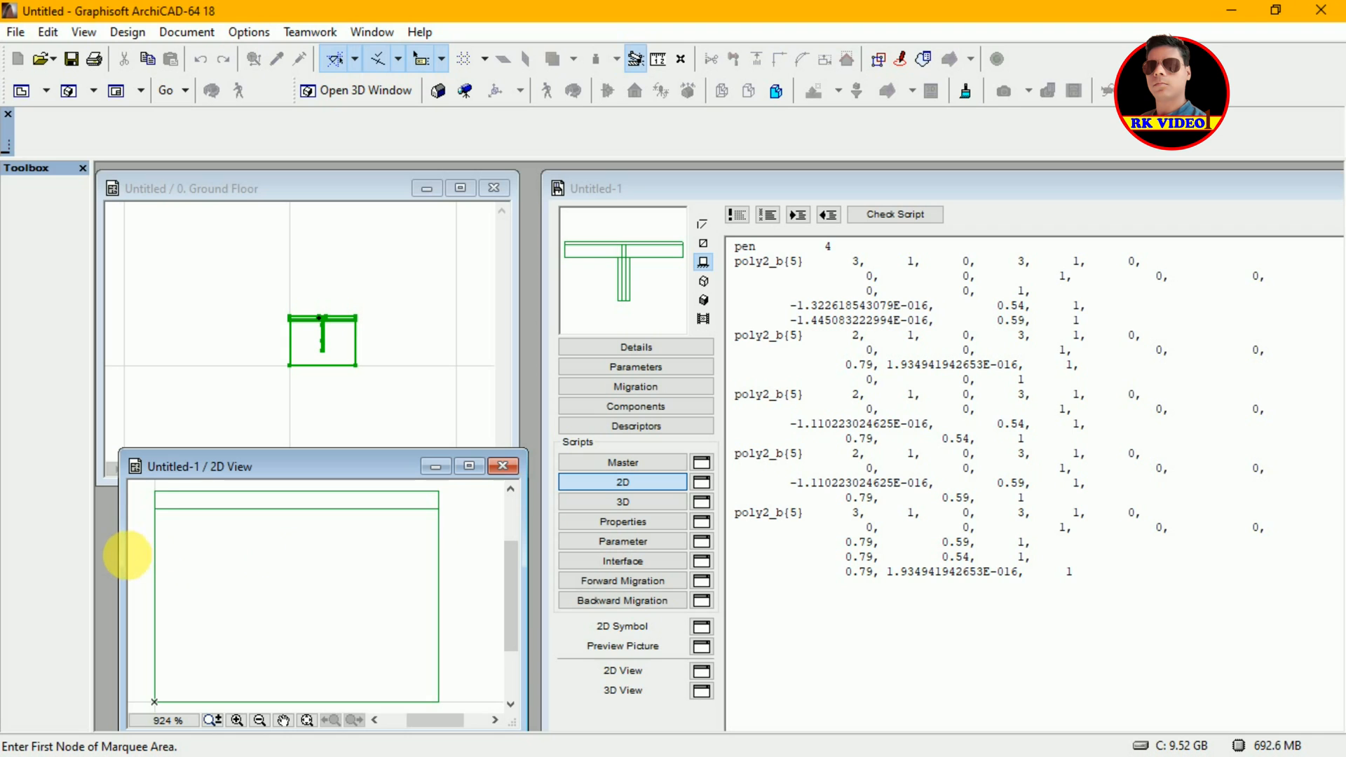
left_click_drag(121, 558, 106, 551)
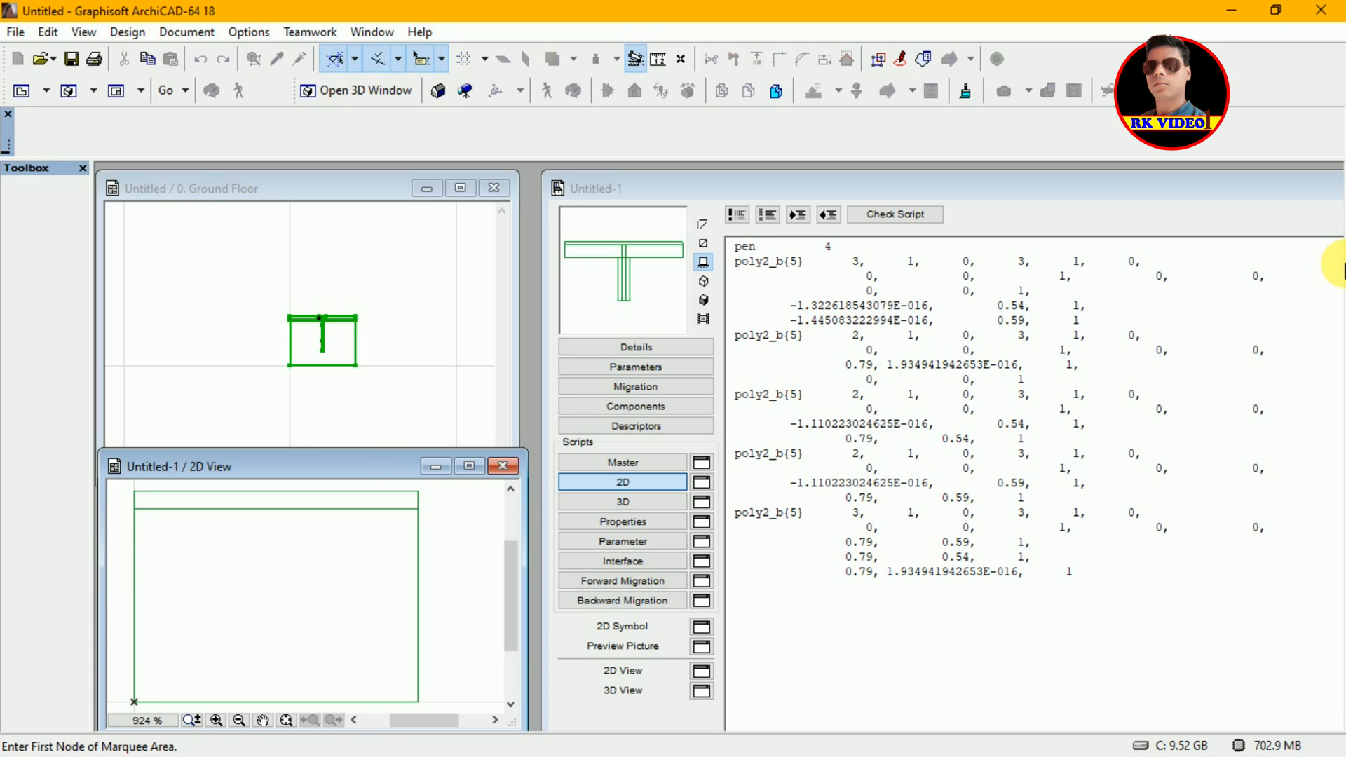